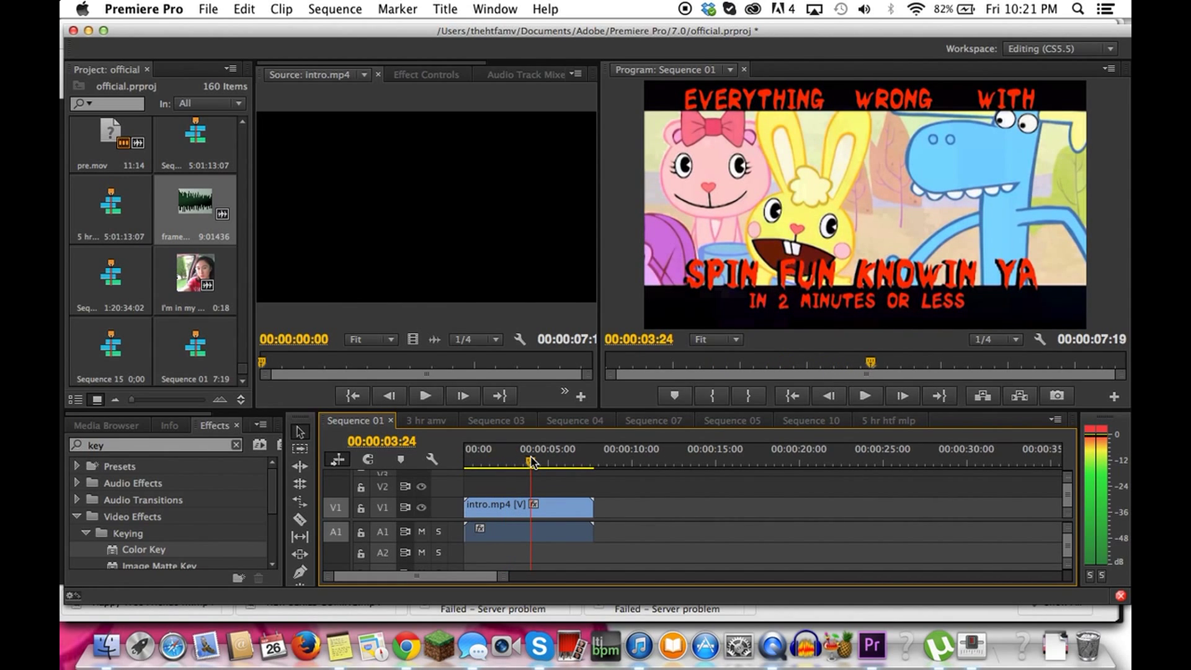
left_click(773, 648)
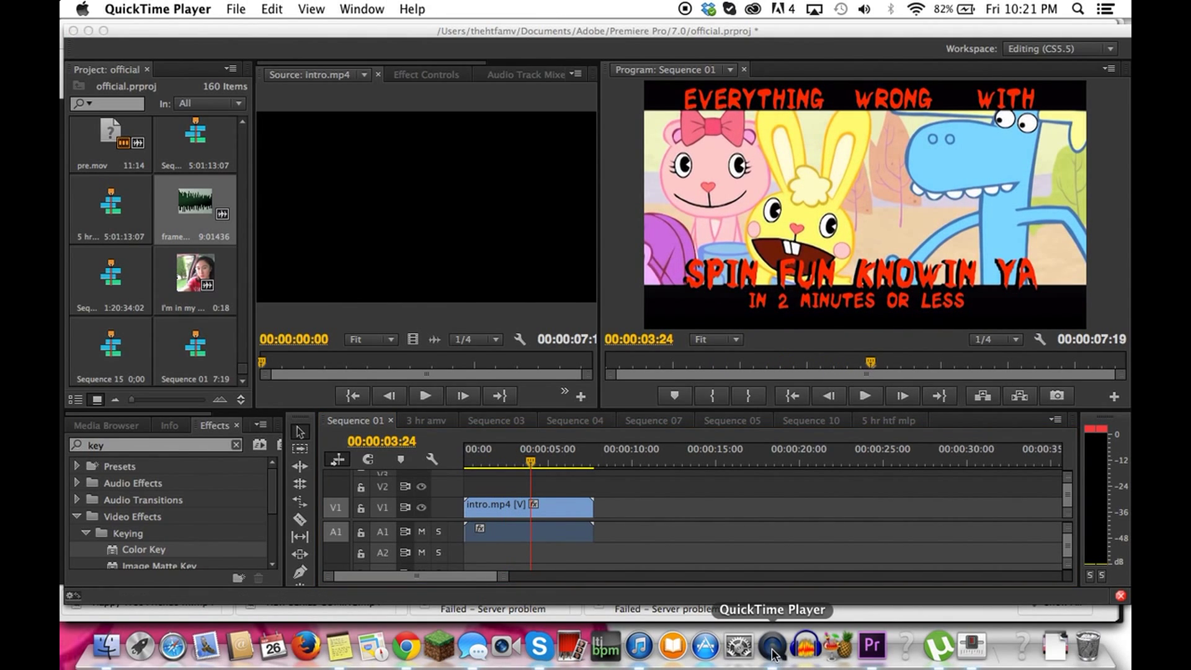
right_click(774, 651)
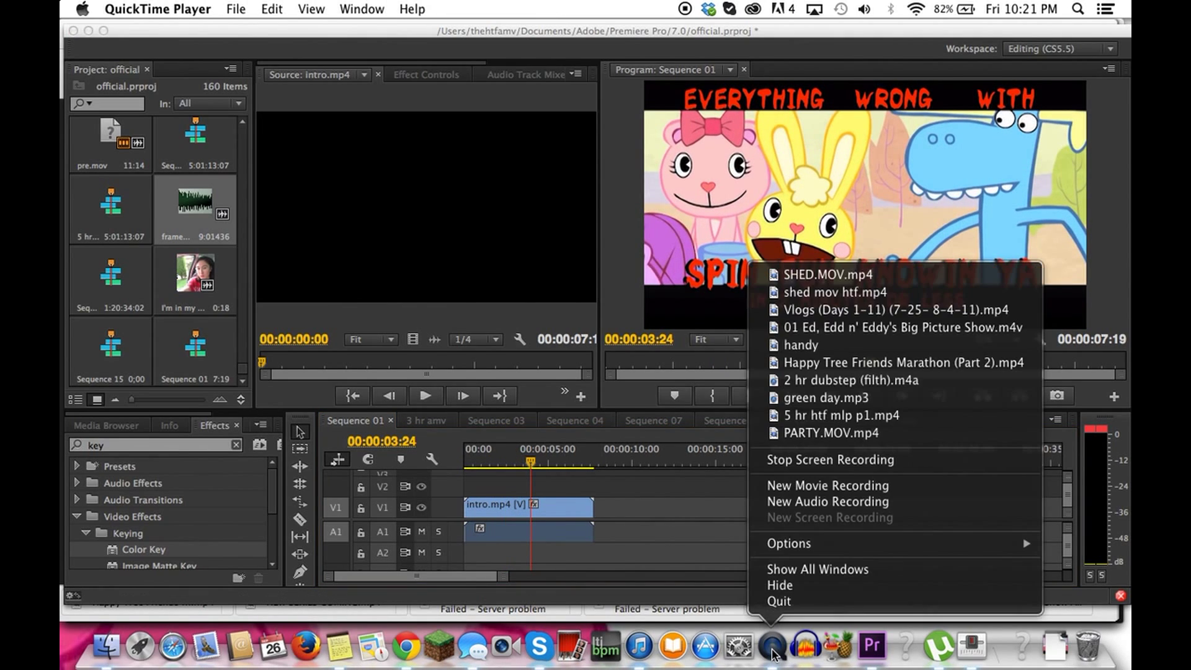
left_click(681, 556)
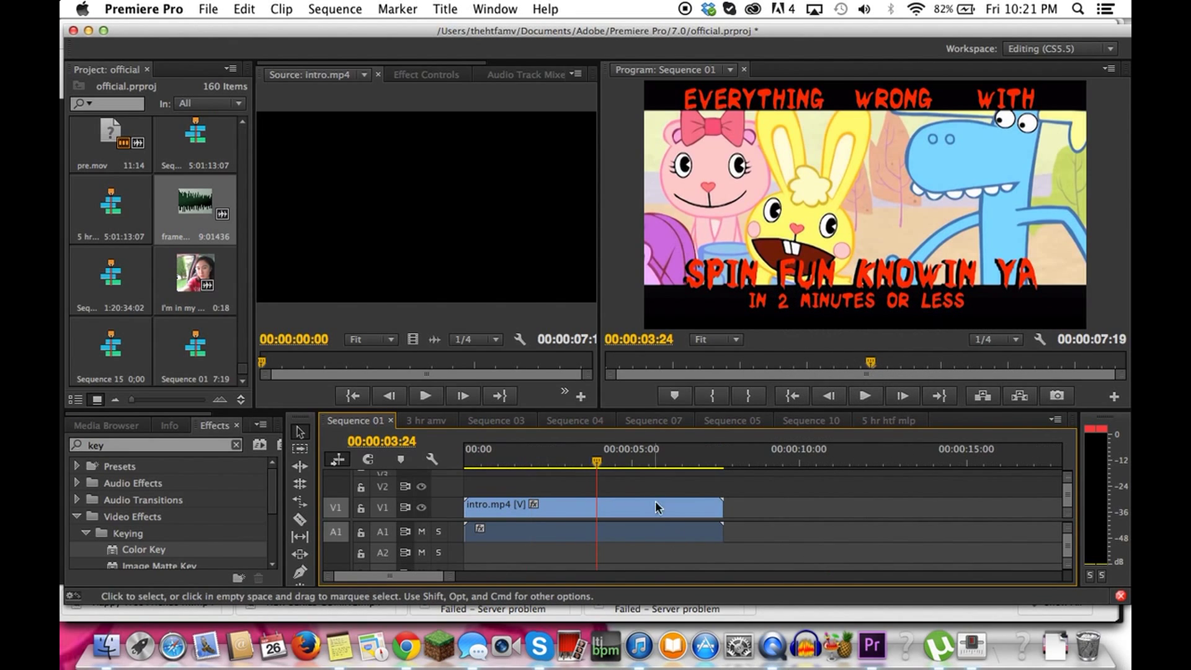
Open the 3 hr amv sequence and play its audio from about 00;01;34
left_click(426, 420)
left_click(527, 448)
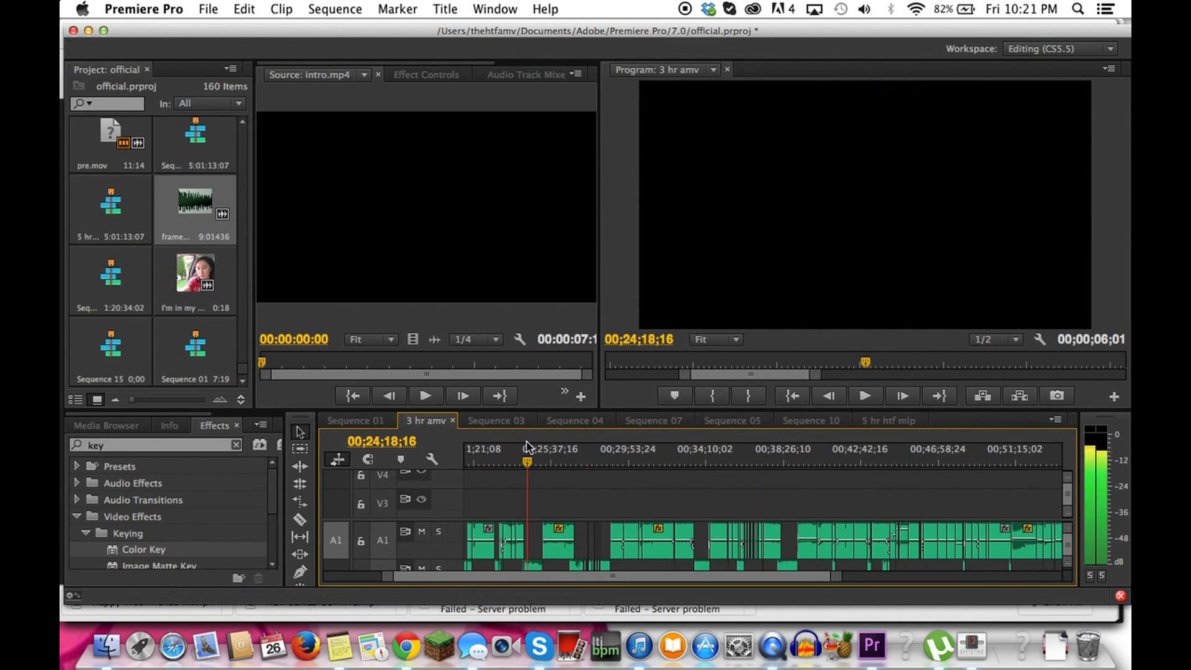
scroll(527, 447, "left", 10)
left_click(542, 448)
left_click(493, 448)
key("space")
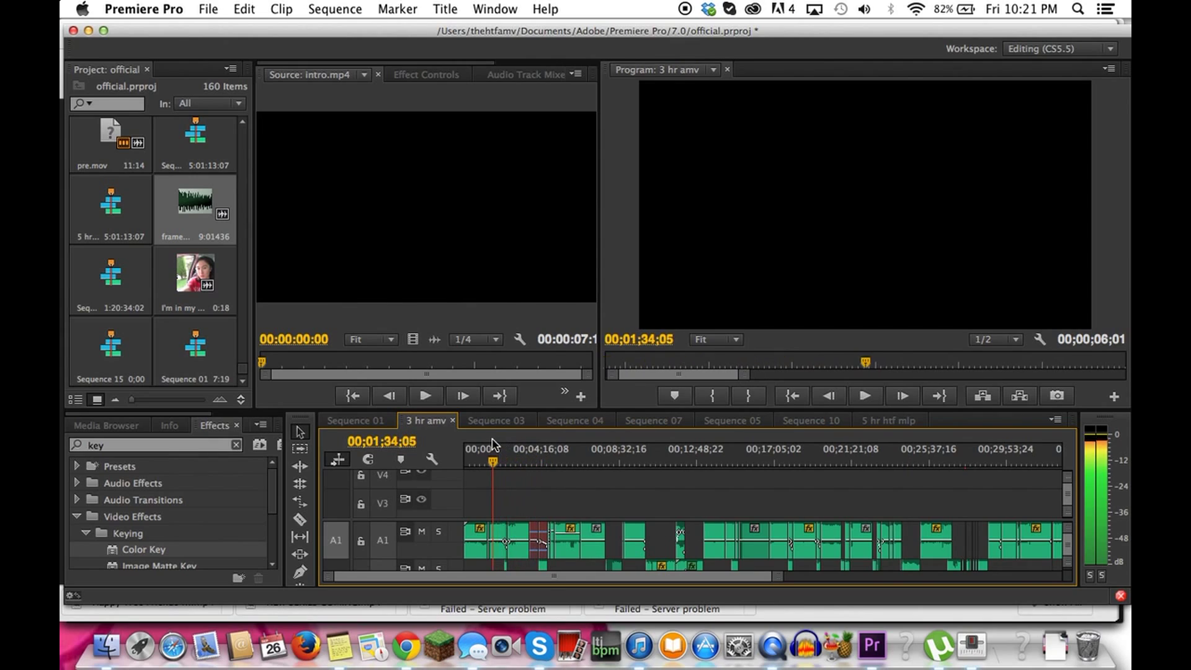
Play the 3 hr amv audio from about 00;02;14 and sample several clips after that point
key("=")
key("=")
key("=")
left_click(790, 457)
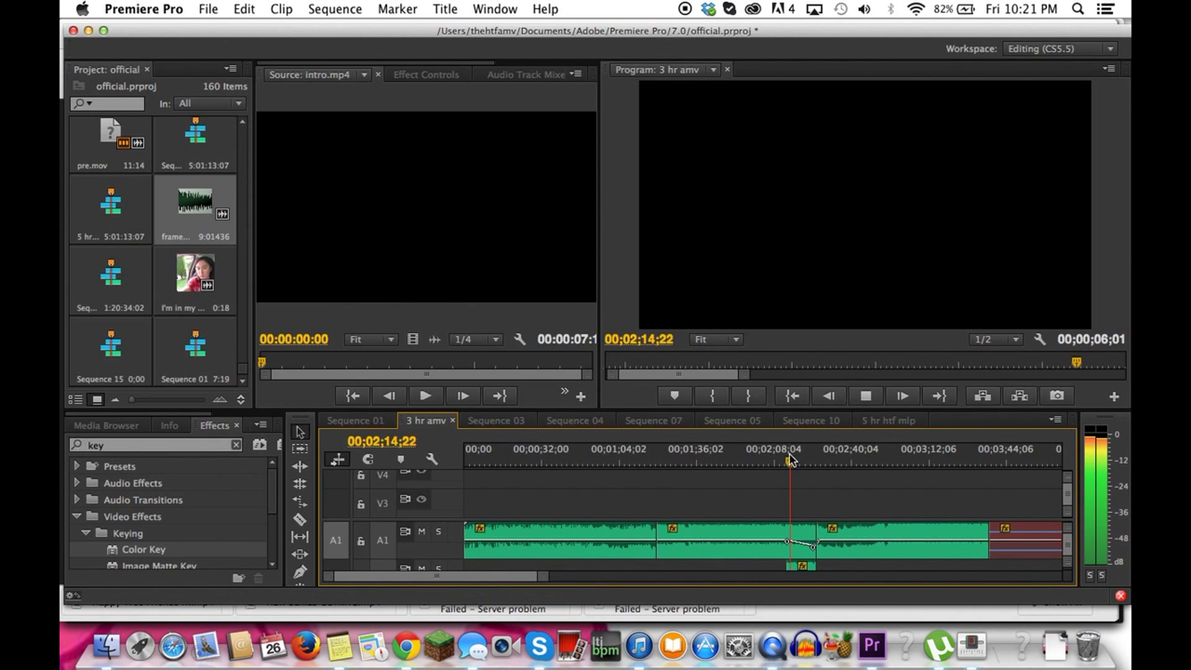
key("minus")
left_click(736, 460)
left_click(788, 459)
left_click(837, 461)
Sample more of the 3 hr amv audio, skipping ahead to about 00;10;03
key("minus")
left_click(748, 459)
left_click(804, 456)
left_click(828, 457)
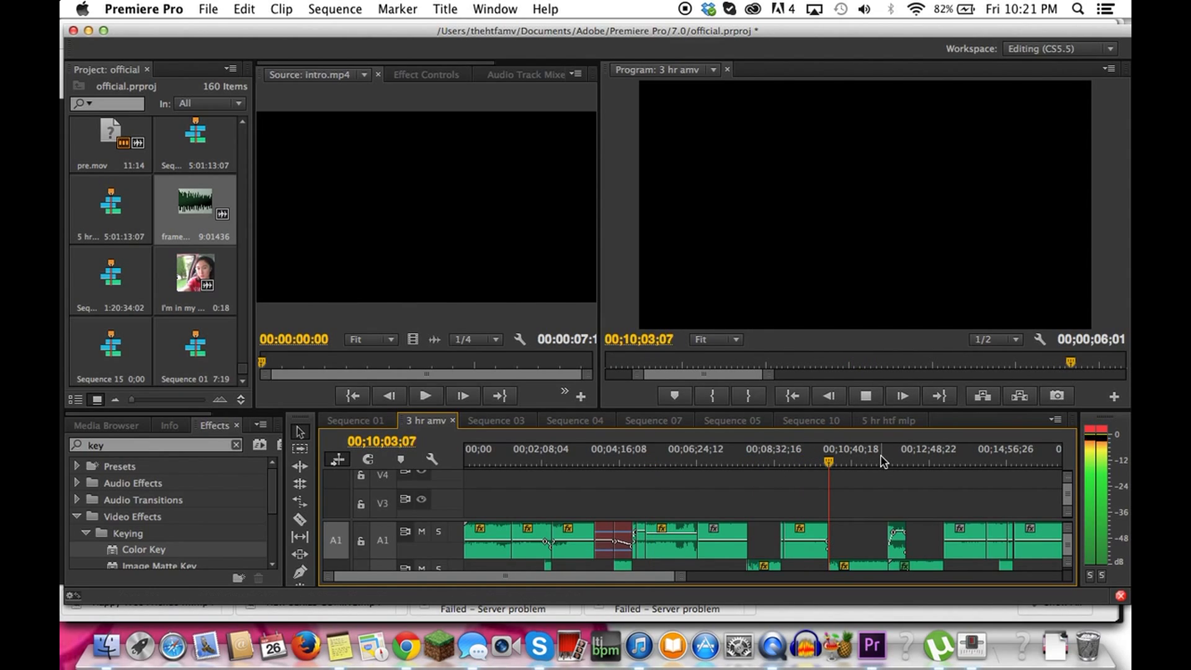
Listen to the overlapping audio clips around 00;11;42 in the 3 hr amv sequence and examine the wider clip layout
left_click(883, 460)
key("=")
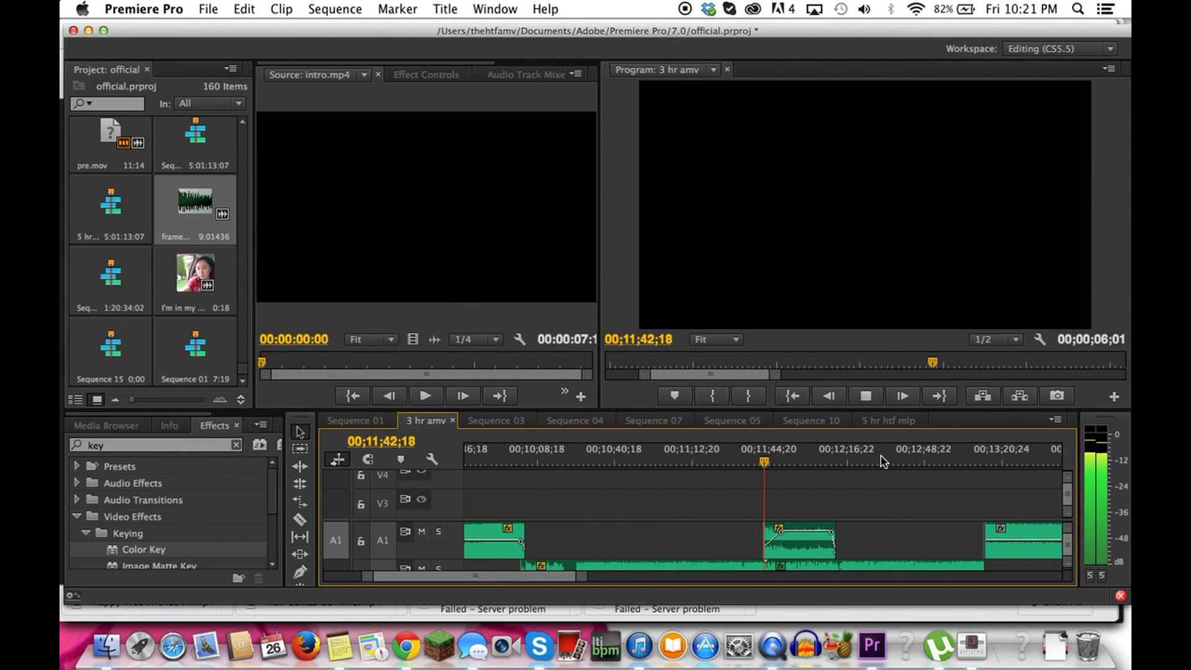
left_click(883, 460)
key("minus")
key("minus")
key("minus")
key("minus")
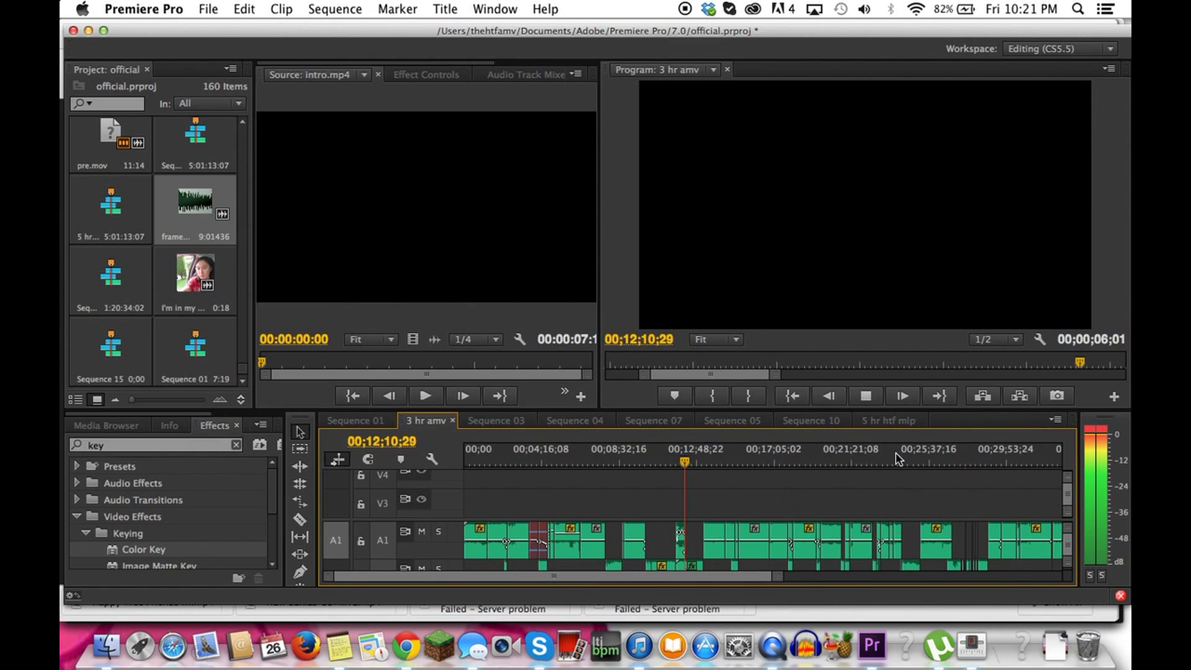
Open Sequence 03 and play it from 00:02:09:01, examining how its video clips are laid out
left_click(508, 419)
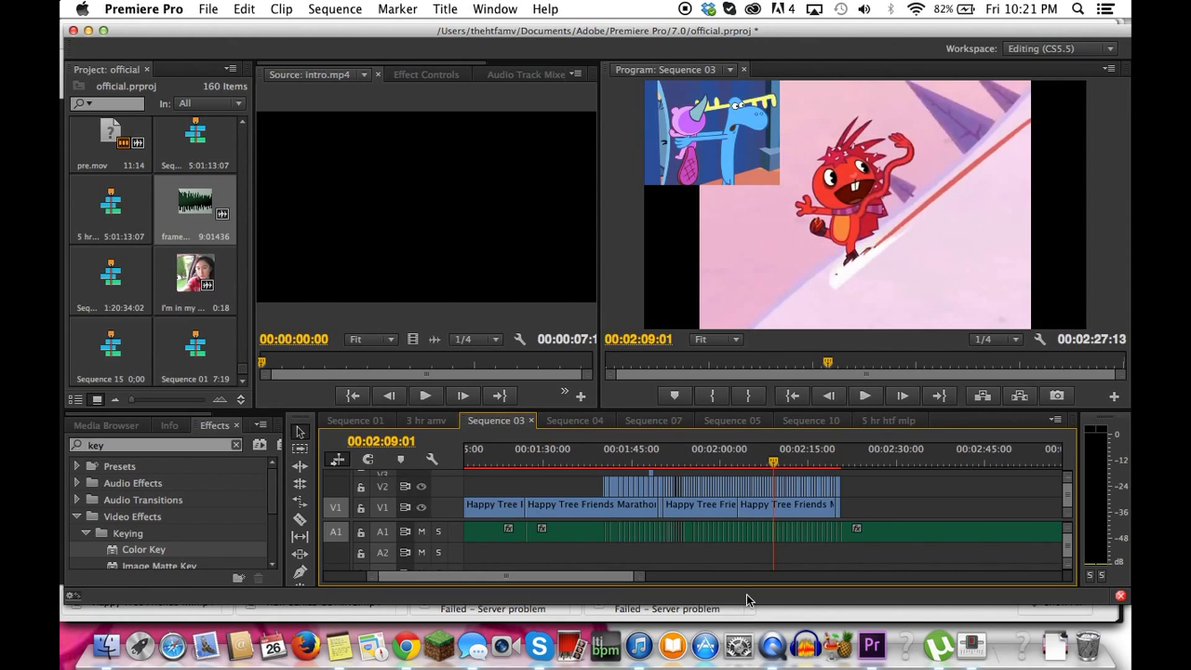
key("space")
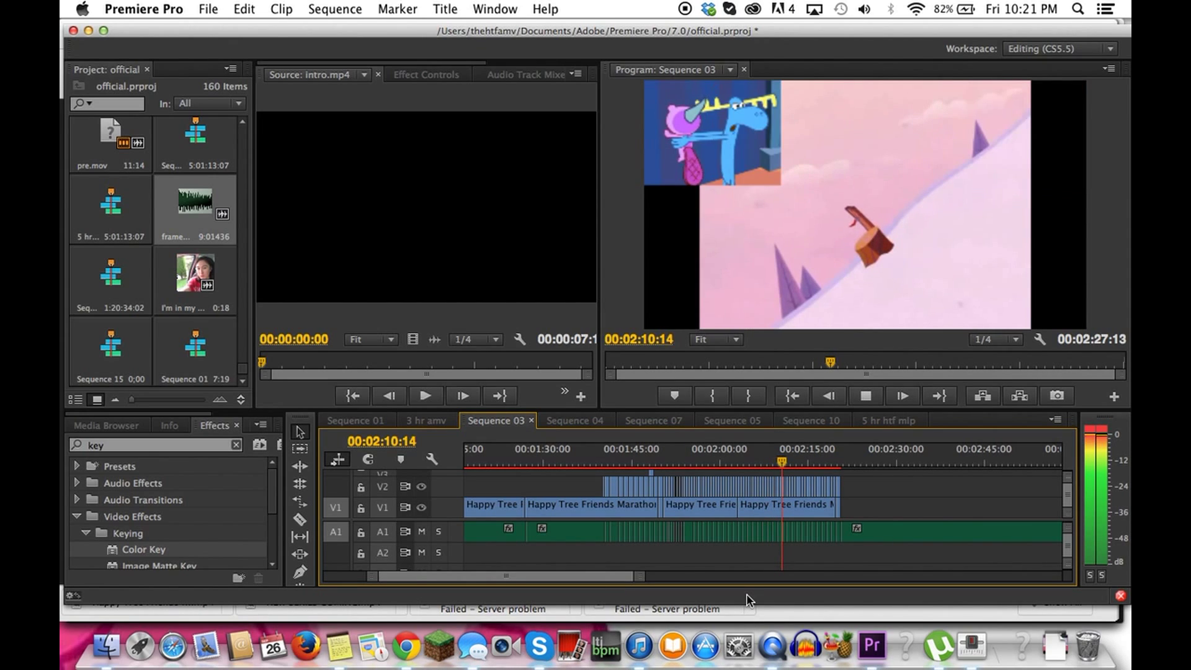
key("minus")
key("minus")
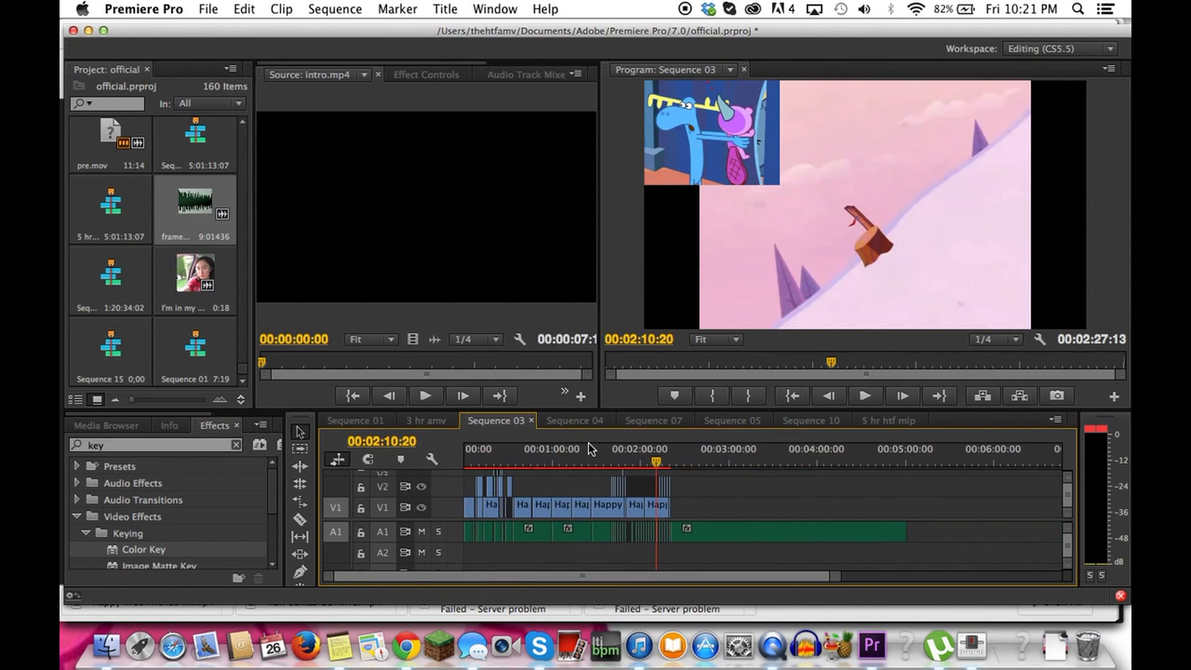
Open Sequence 04 and sample its audio near the beginning, from about 00:03:23 onward
left_click(570, 426)
scroll(548, 460, "up", 5)
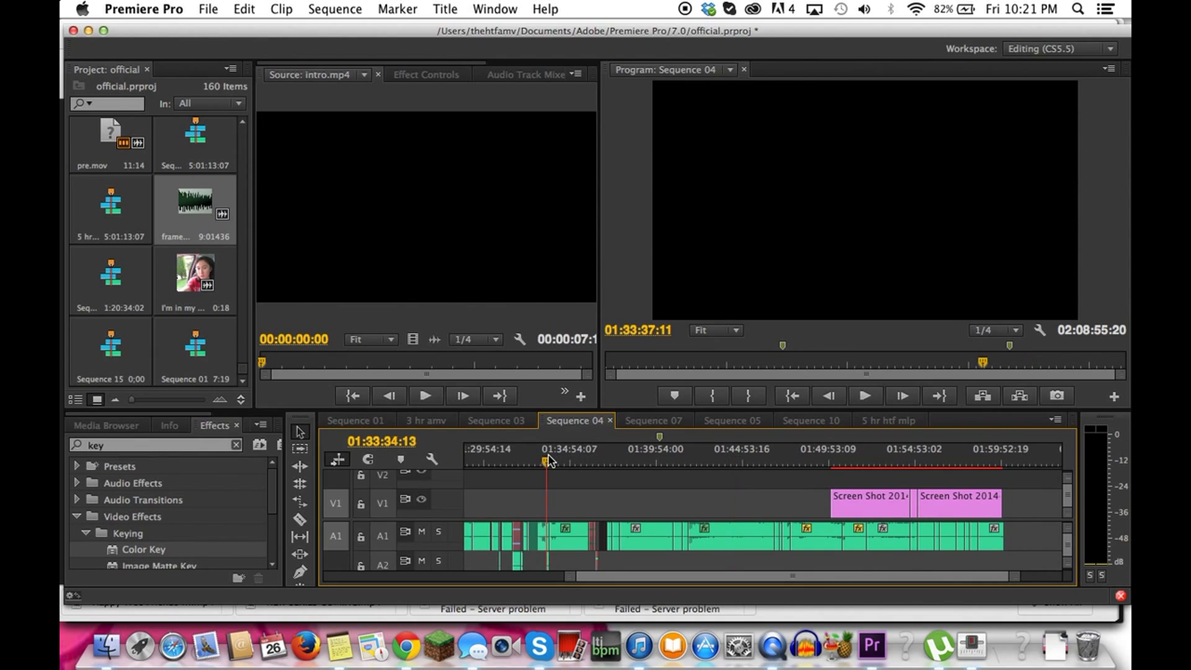
scroll(549, 460, "up", 5)
left_click(558, 460)
key("space")
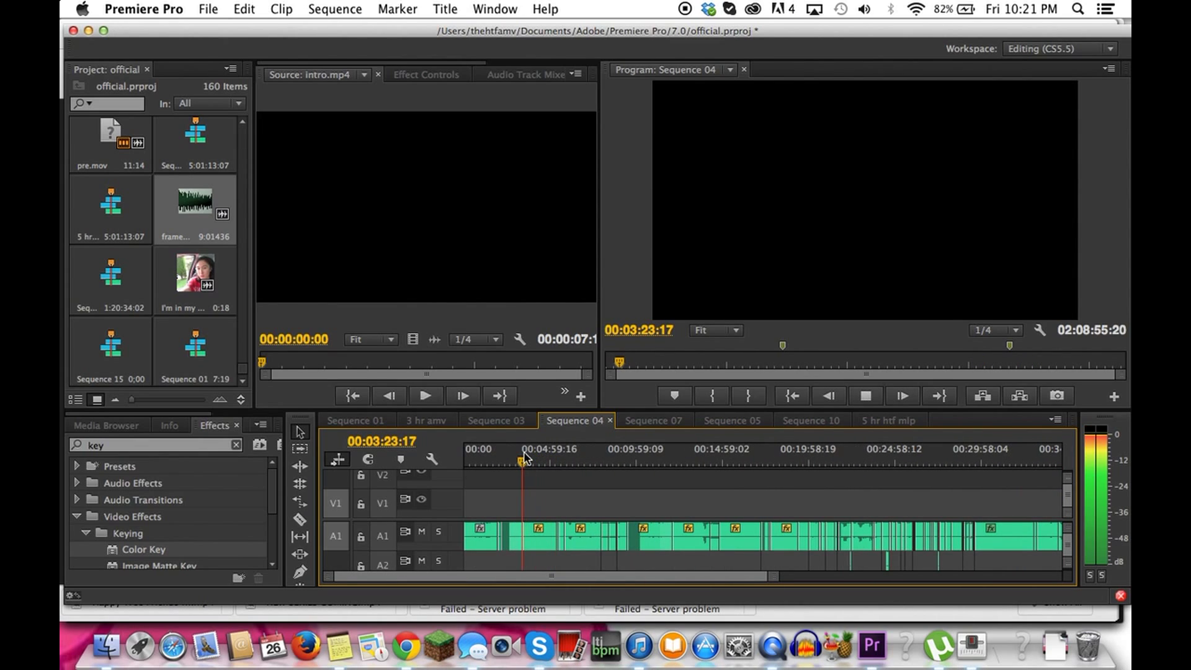
right_click(526, 458)
left_click(785, 464)
Skip to about 02:03:00 near the end of Sequence 04, and play from about 01:43:24
key("minus")
key("minus")
left_click(994, 464)
key("equal")
scroll(595, 471, "up", 5)
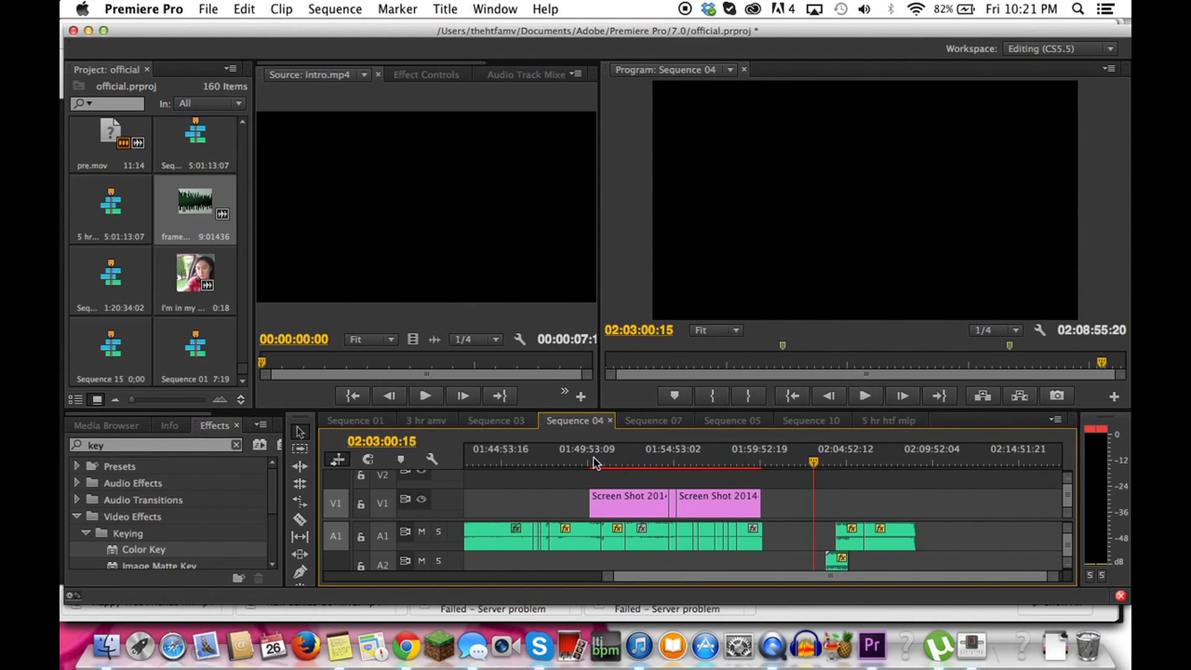
left_click(592, 462)
key("space")
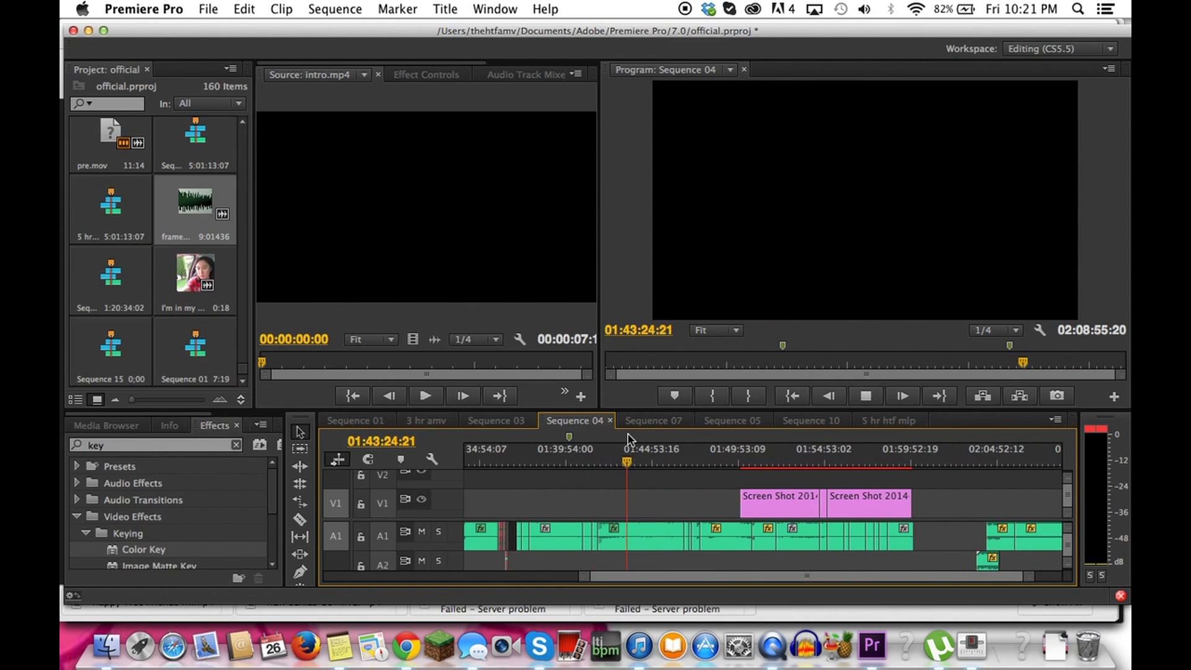
Examine the audio cut near 01:41:48 in Sequence 04 and play the transition from about 01:41:46
key("equal")
key("space")
key("equal")
key("equal")
key("equal")
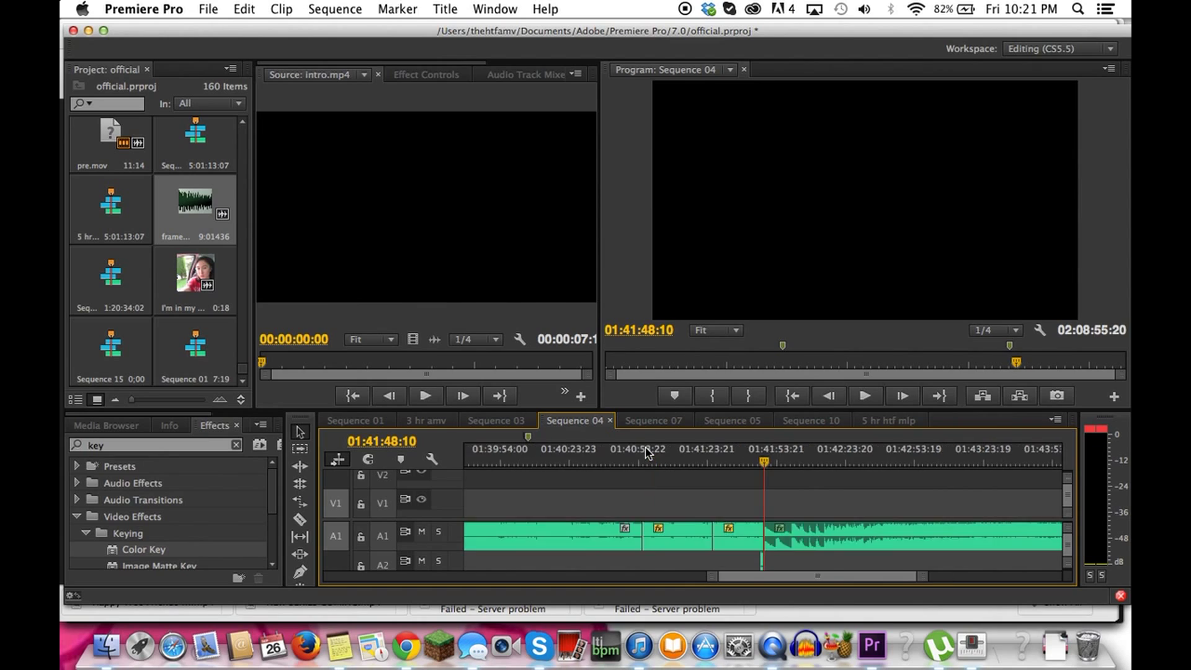
left_click(676, 444)
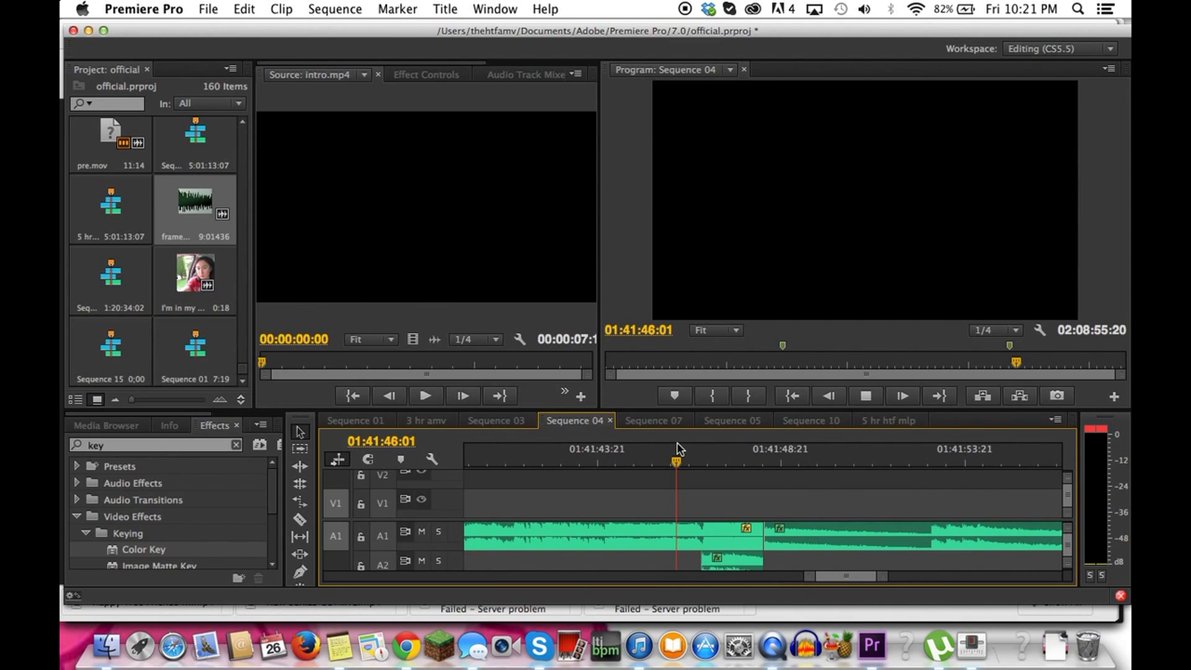
key("minus")
key("minus")
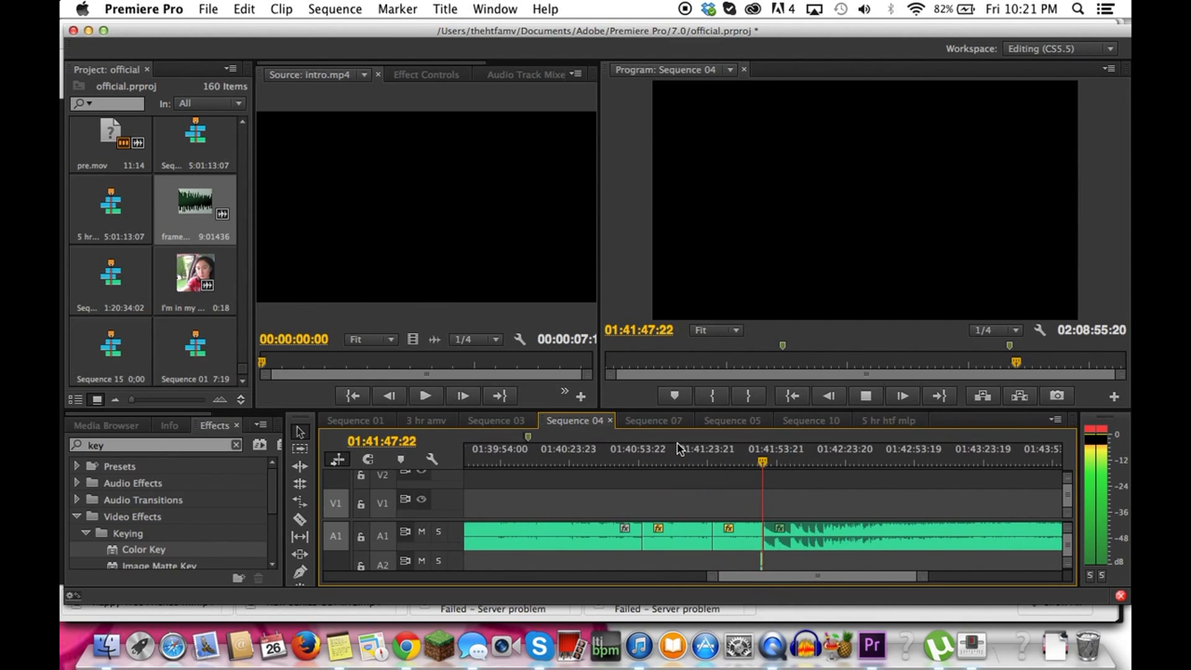
Skip further along Sequence 04 and play the audio from about 01:44:49
left_click(996, 444)
key("minus")
key("minus")
left_click(893, 454)
key("equal")
key("equal")
left_click(673, 444)
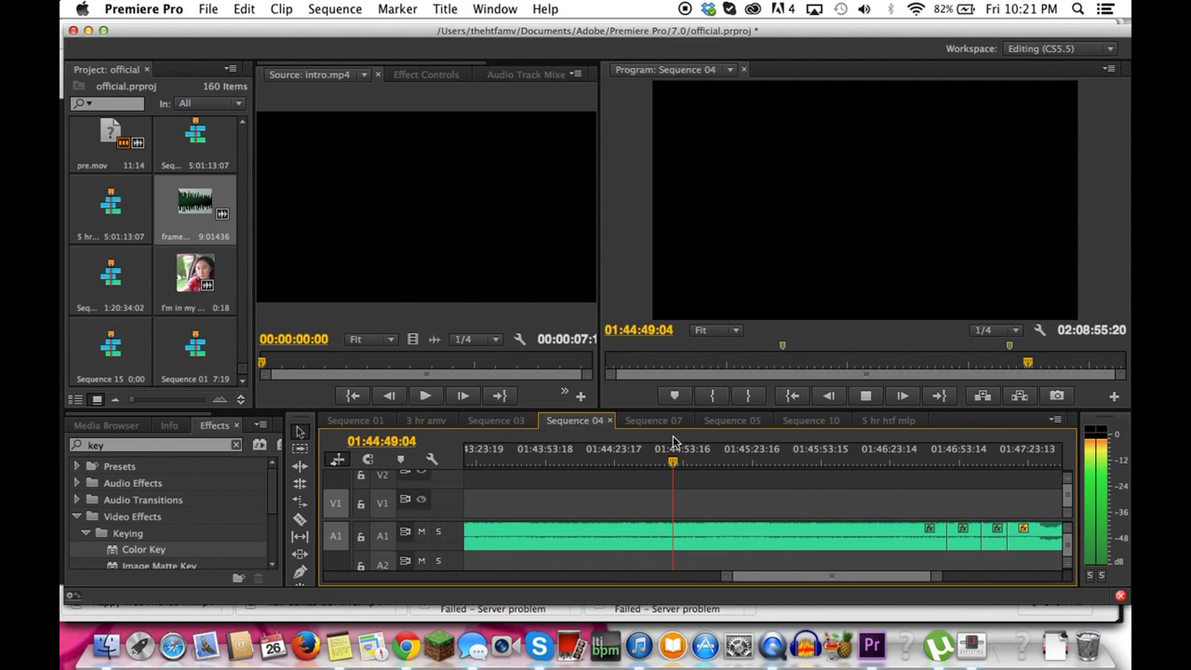
Replay the long audio clip in Sequence 04 from about 01:44:19 and skip a few seconds ahead
left_click(601, 462)
key("equal")
key("equal")
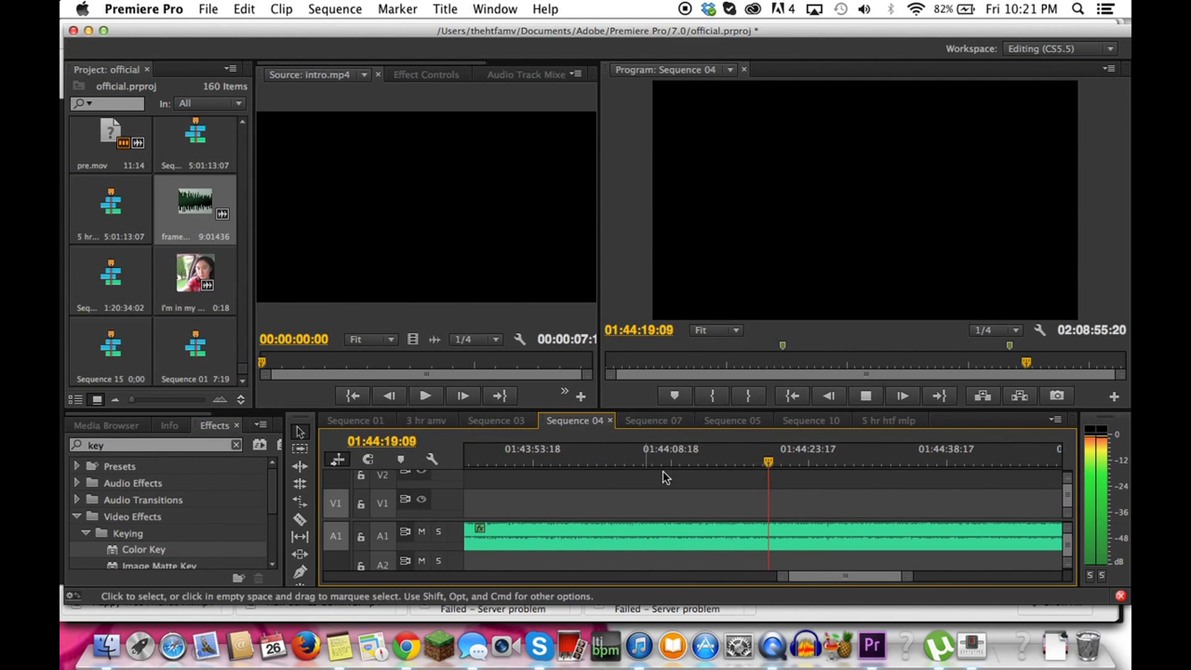
left_click(819, 462)
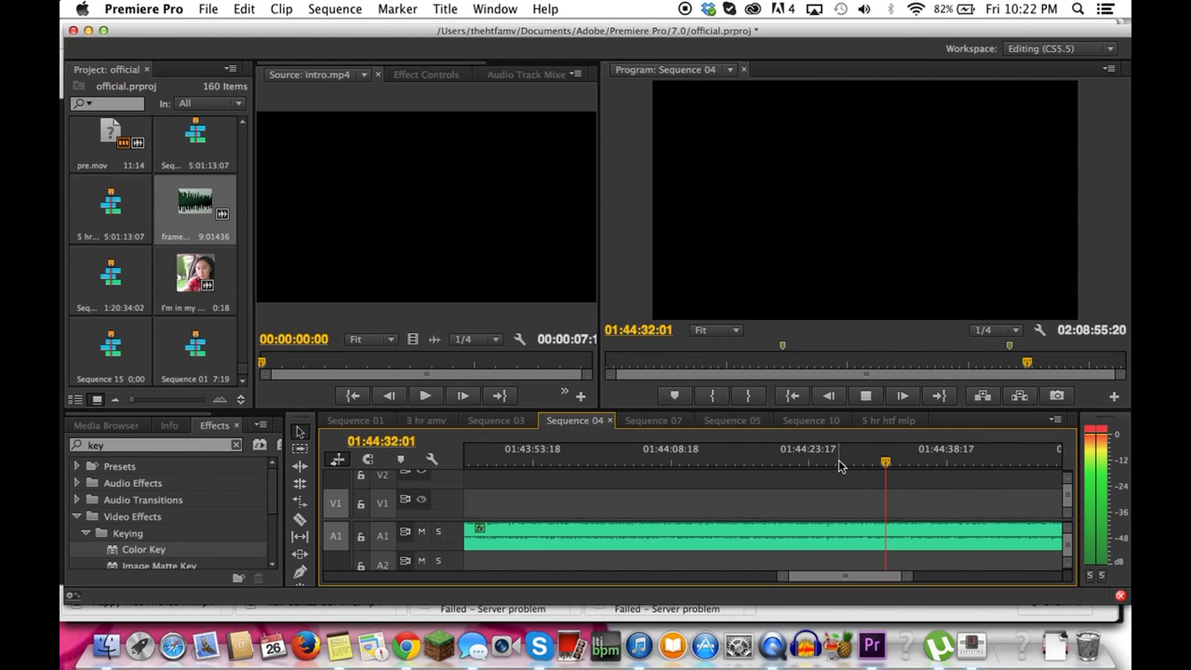
Listen closely to the long audio clip's passage around 01:44:31 in Sequence 04
key("space")
key("=")
key("=")
key("=")
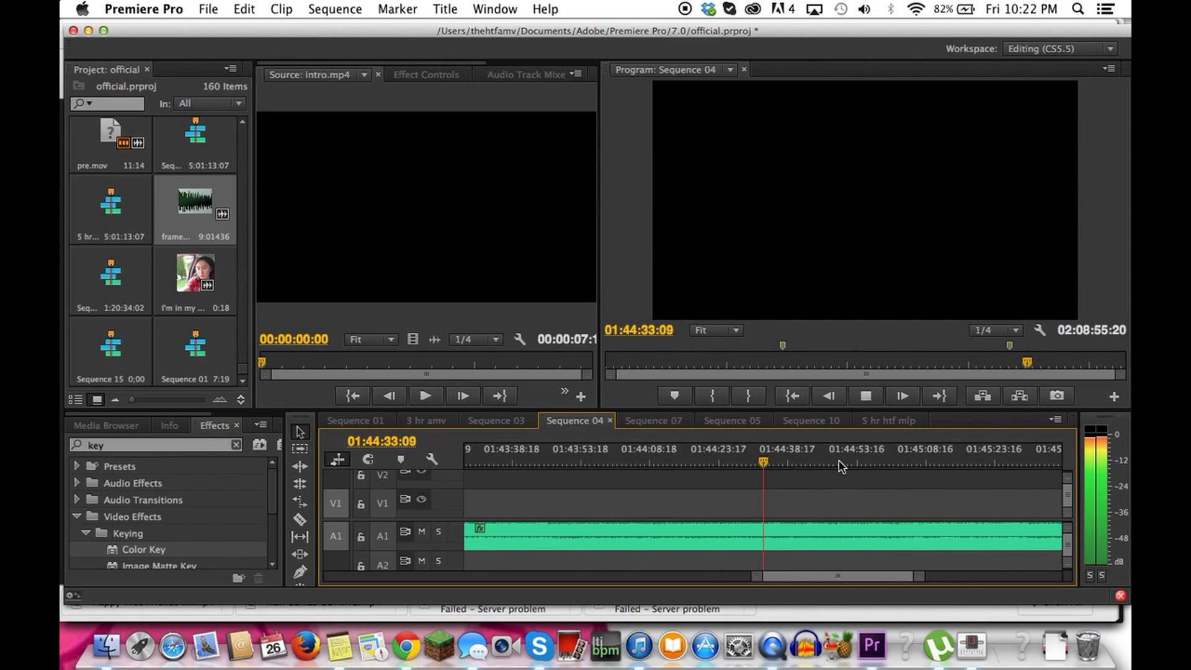
left_click_drag(710, 464, 652, 463)
key("space")
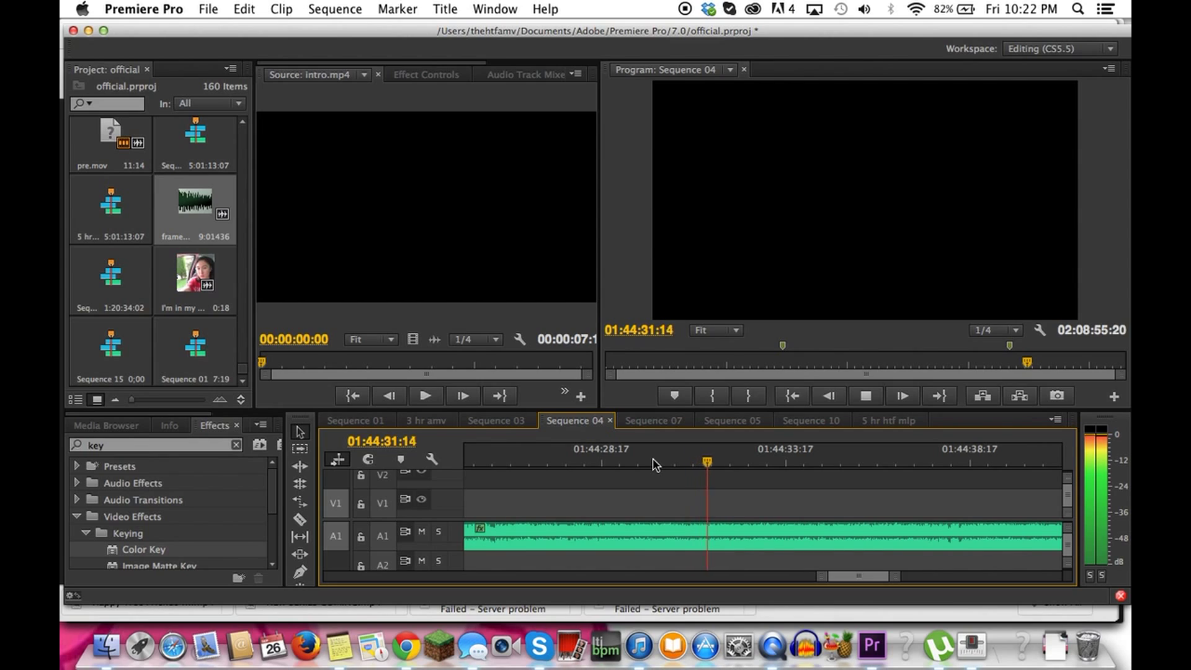
Play the Sequence 04 section containing the Screen Shot clips, at about 01:50:51 and 01:55:57
key("minus")
key("minus")
key("minus")
key("space")
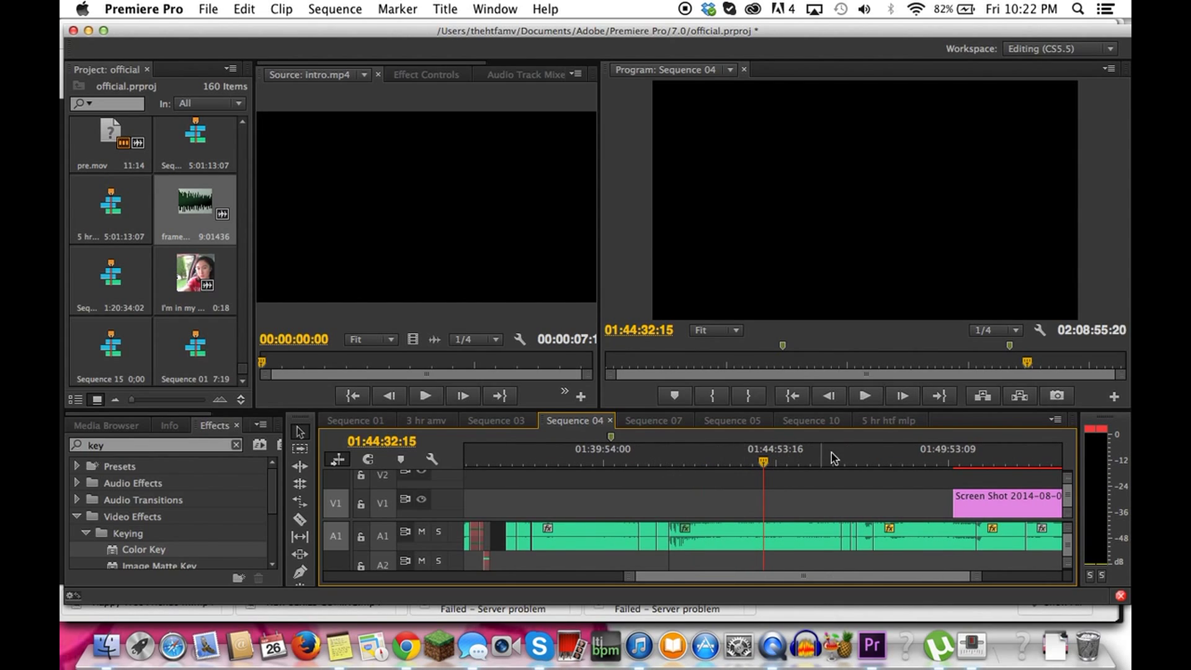
left_click(904, 462)
key("equal")
left_click(909, 458)
key("space")
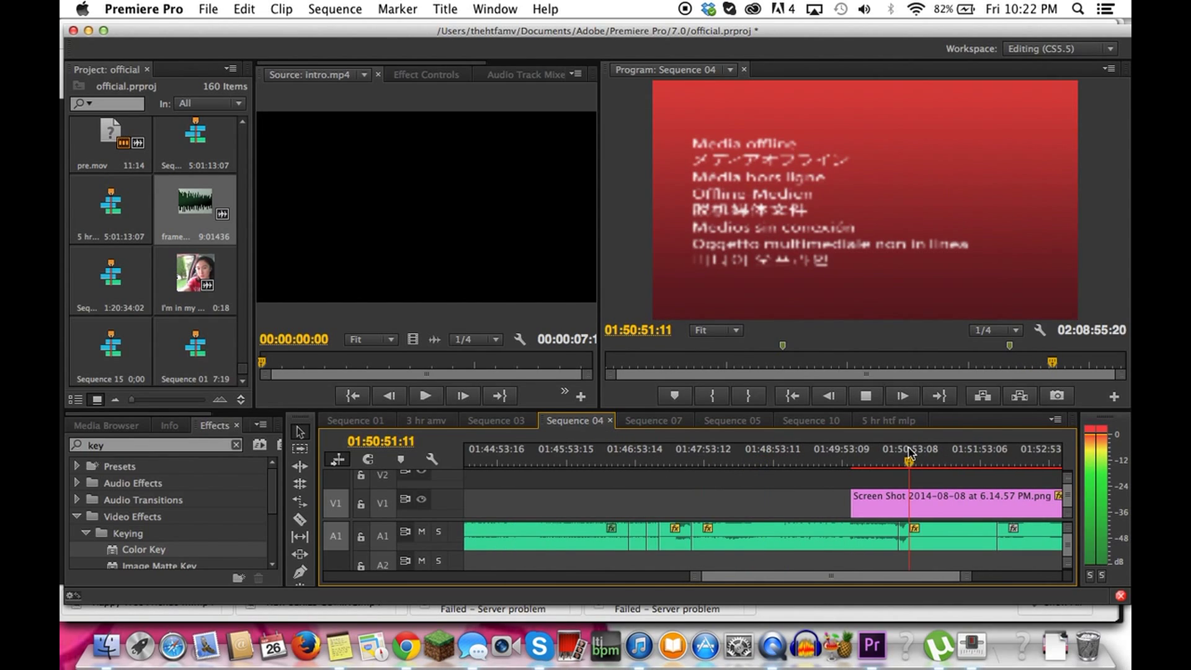
key("minus")
left_click(866, 462)
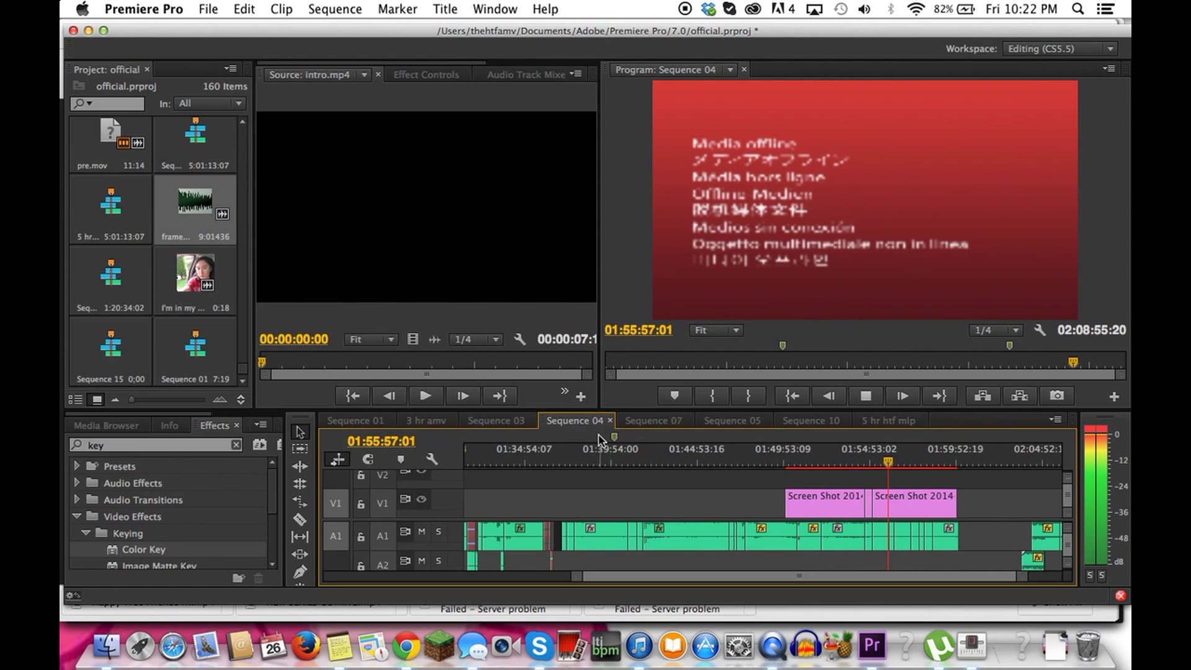
Open Sequence 05, play it from 00;22;06;08, and examine the layout of its whole timeline
left_click(661, 420)
left_click(726, 421)
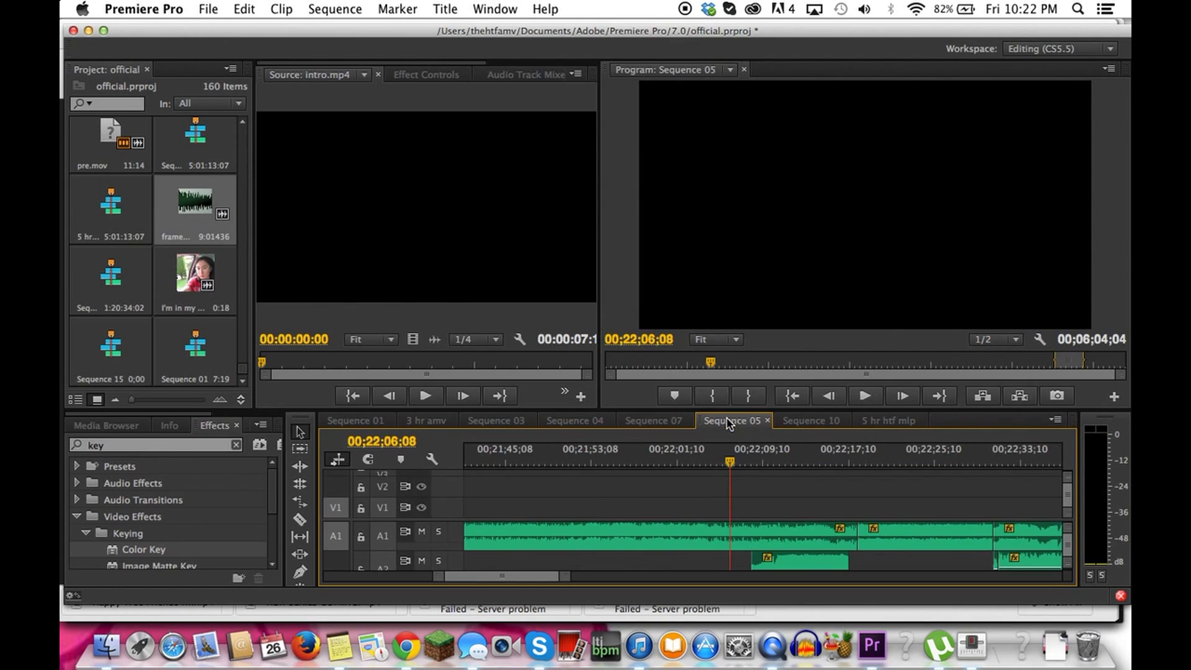
key("minus")
key("minus")
key("minus")
key("minus")
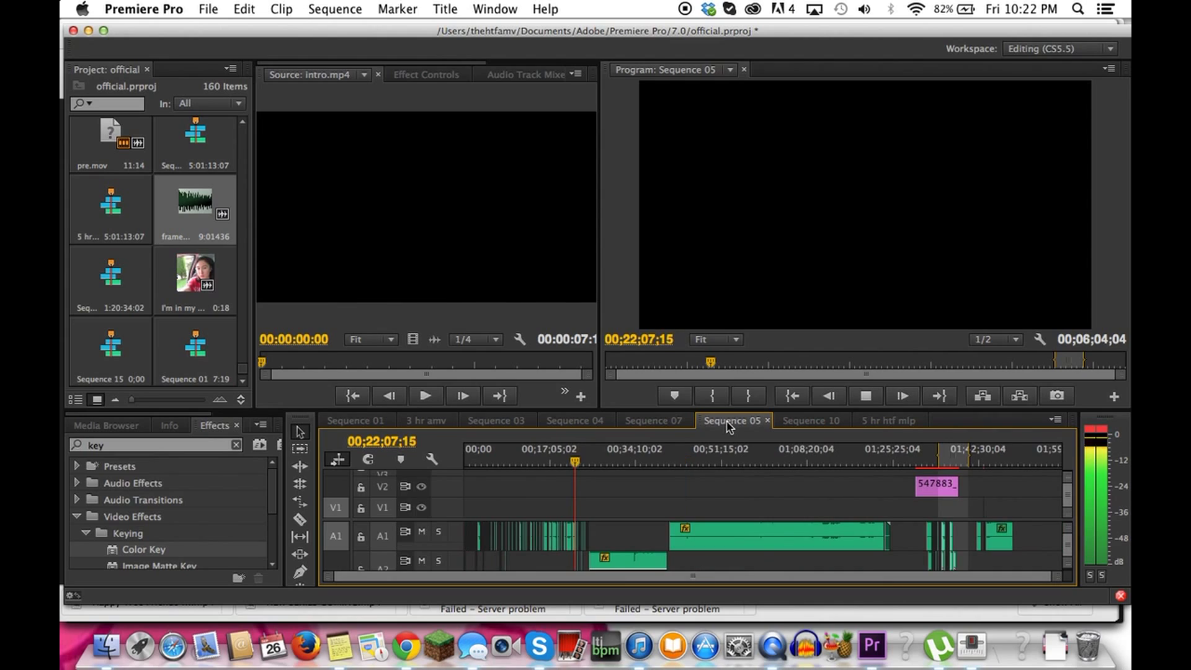
Return to the start of Sequence 05, examine its many short audio clips, and play from the beginning
key("Home")
key("equal")
key("equal")
key("equal")
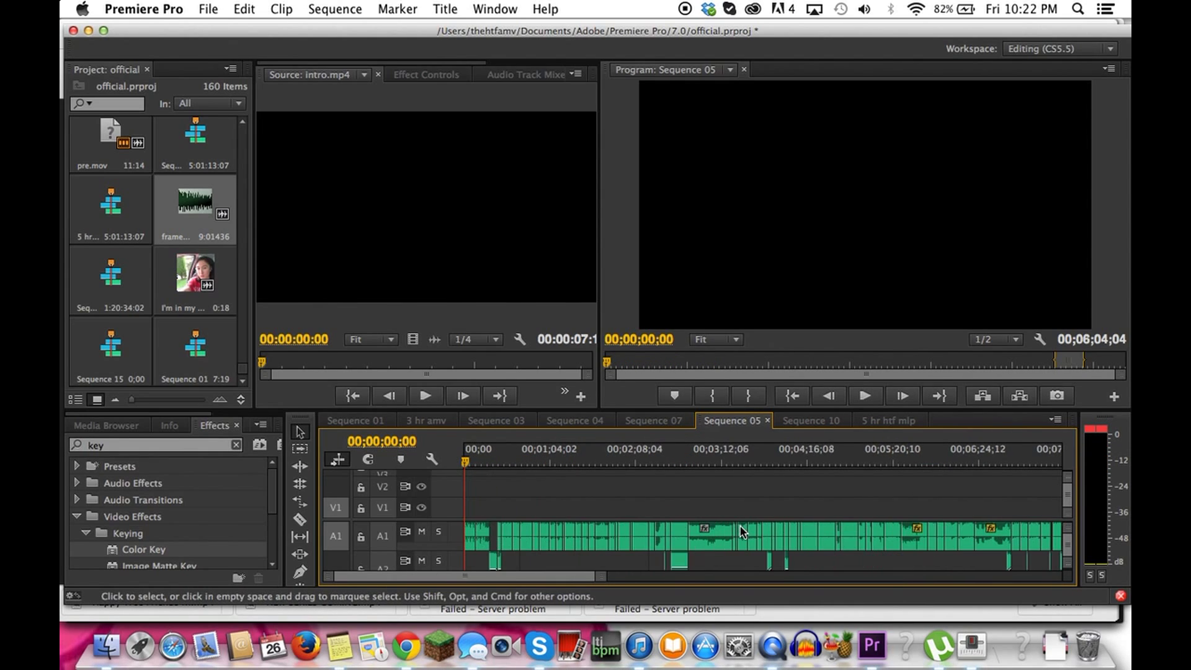
key("minus")
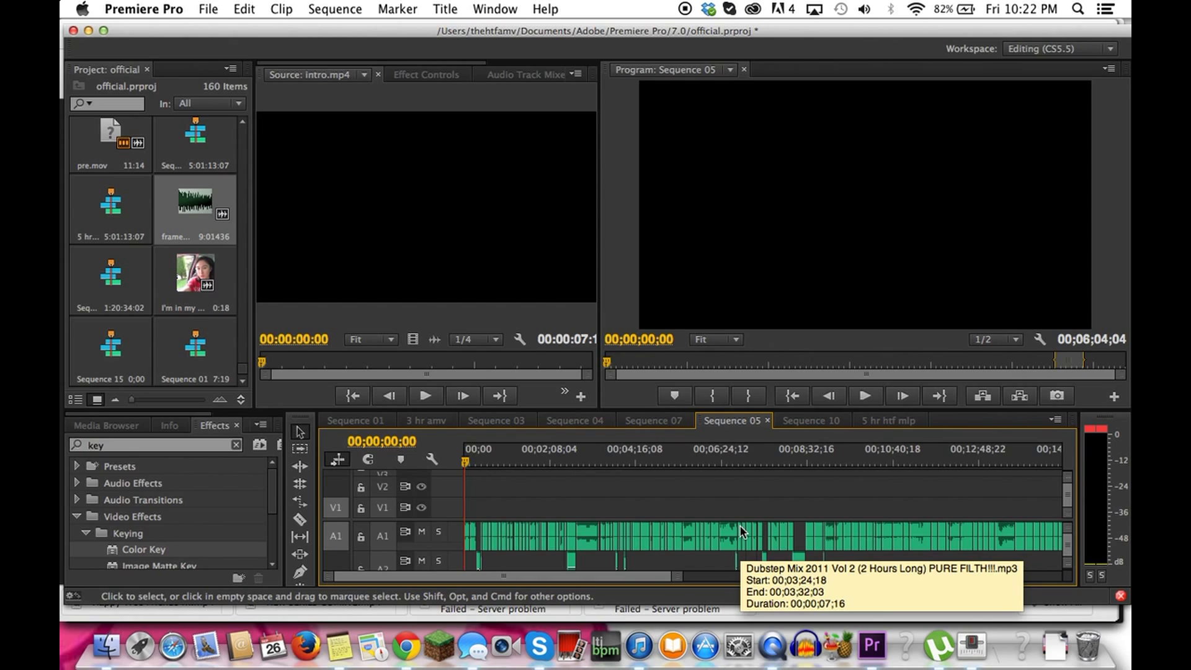
key("space")
key("equal")
key("equal")
Play the Sequence 05 audio transitions from about 00;00;17;11, raise the system volume, and skip ahead to the following edit points
left_click(650, 456)
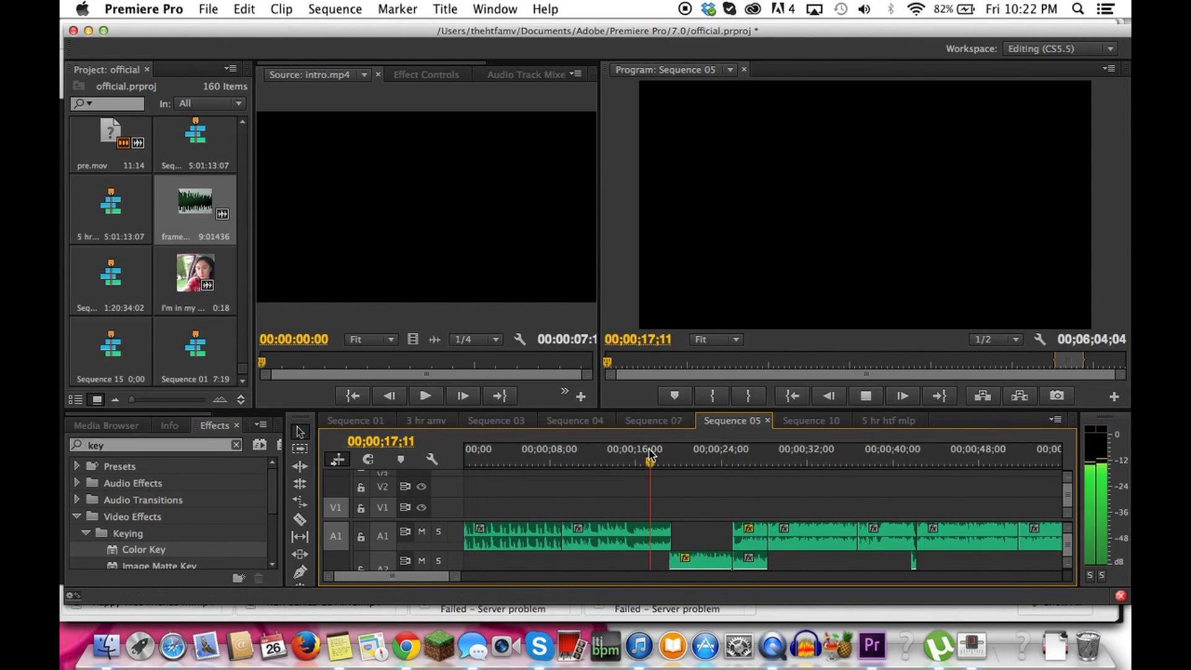
key("equal")
key("XF86AudioRaiseVolume")
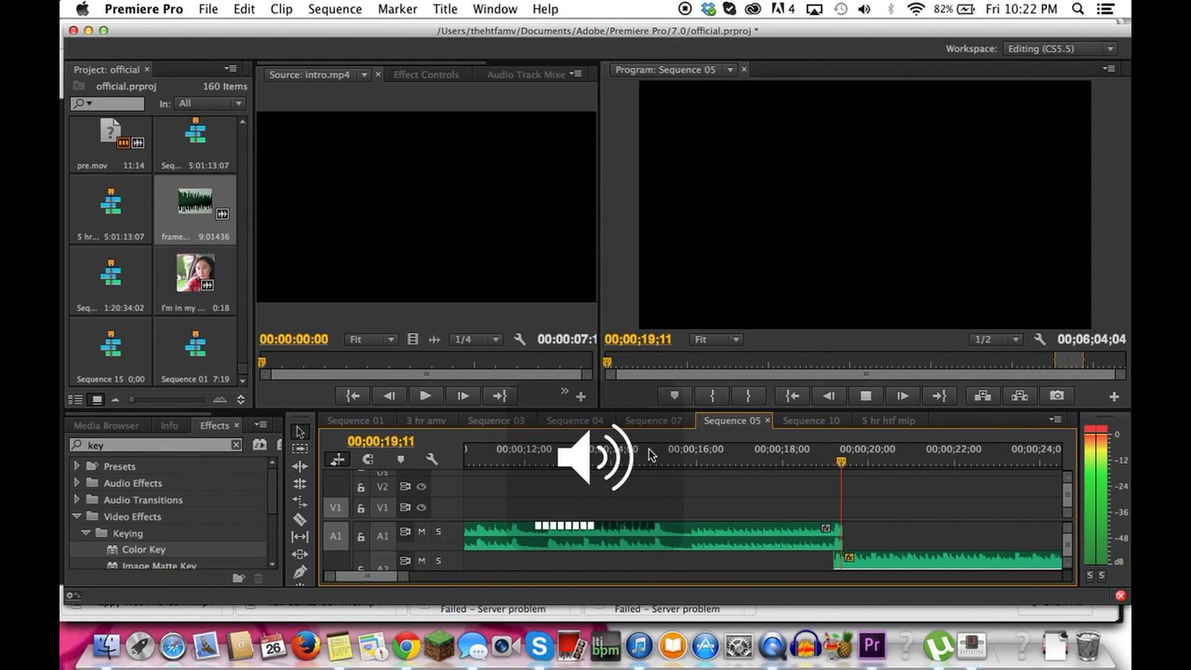
key("Down")
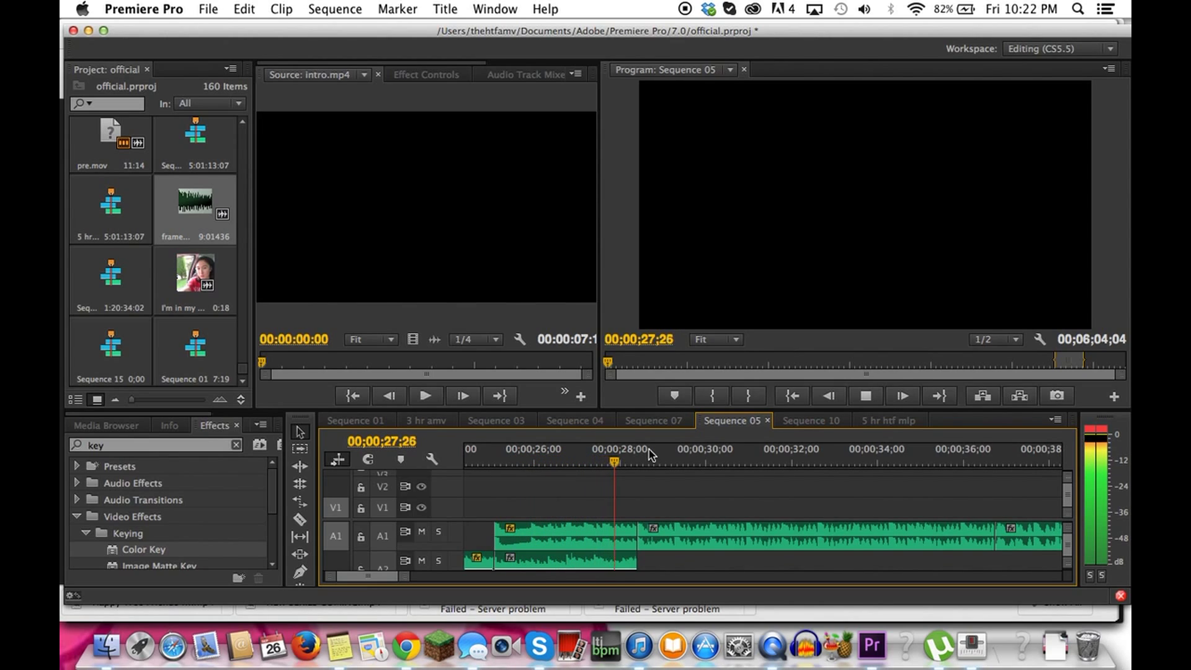
key("Down")
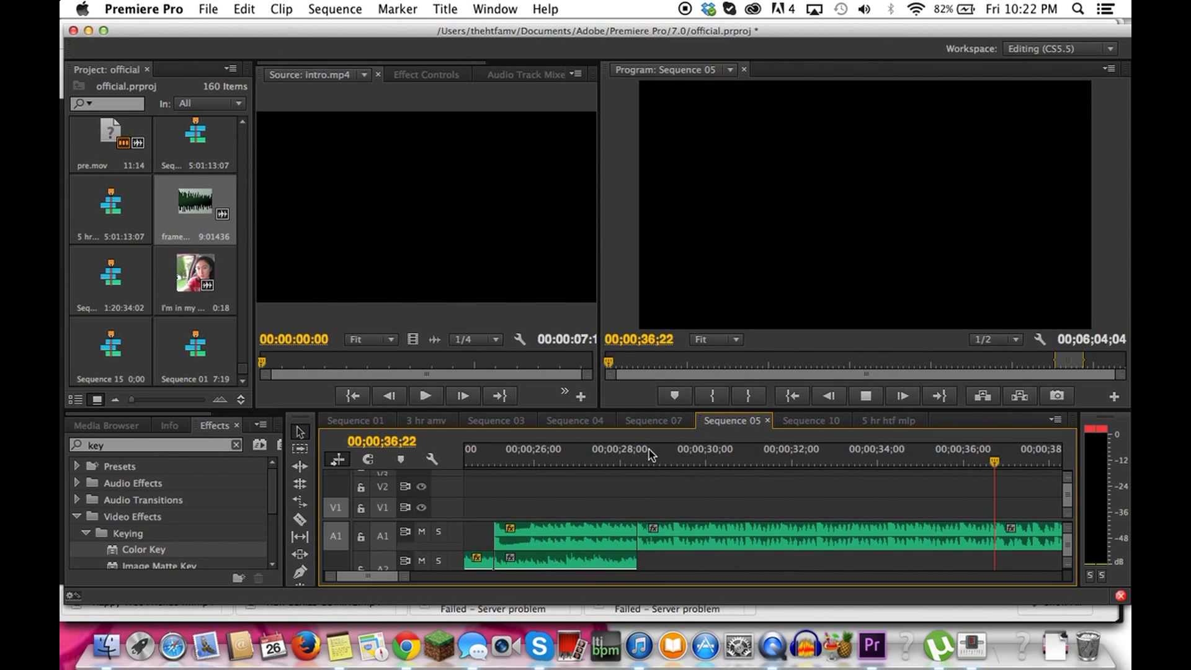
Play through the Sequence 05 edit points one after another from about 00;00;36;22 to 00;01;33;16
key("Down")
key("Down")
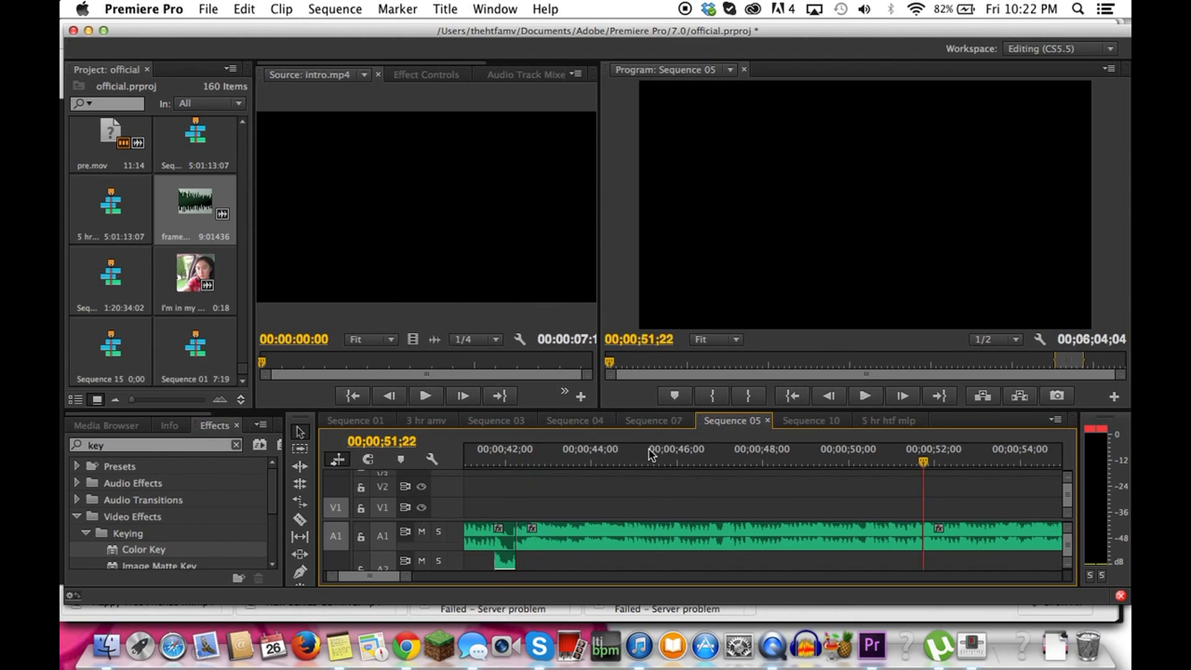
key("Down")
key("Down")
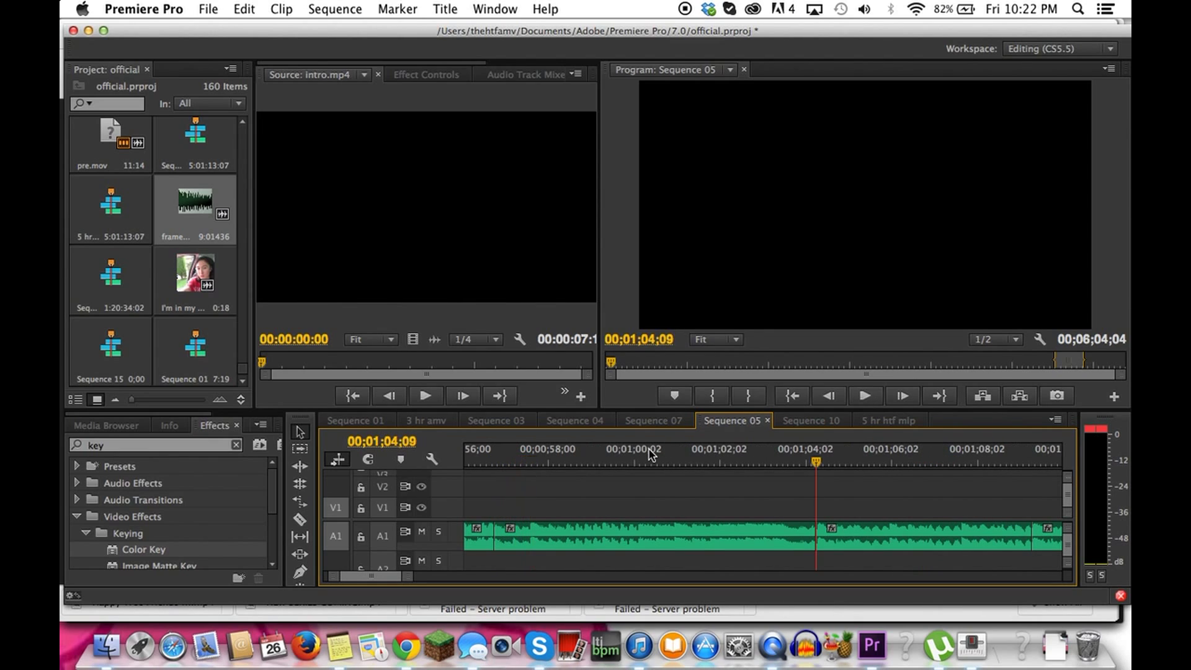
key("Down")
key("Down")
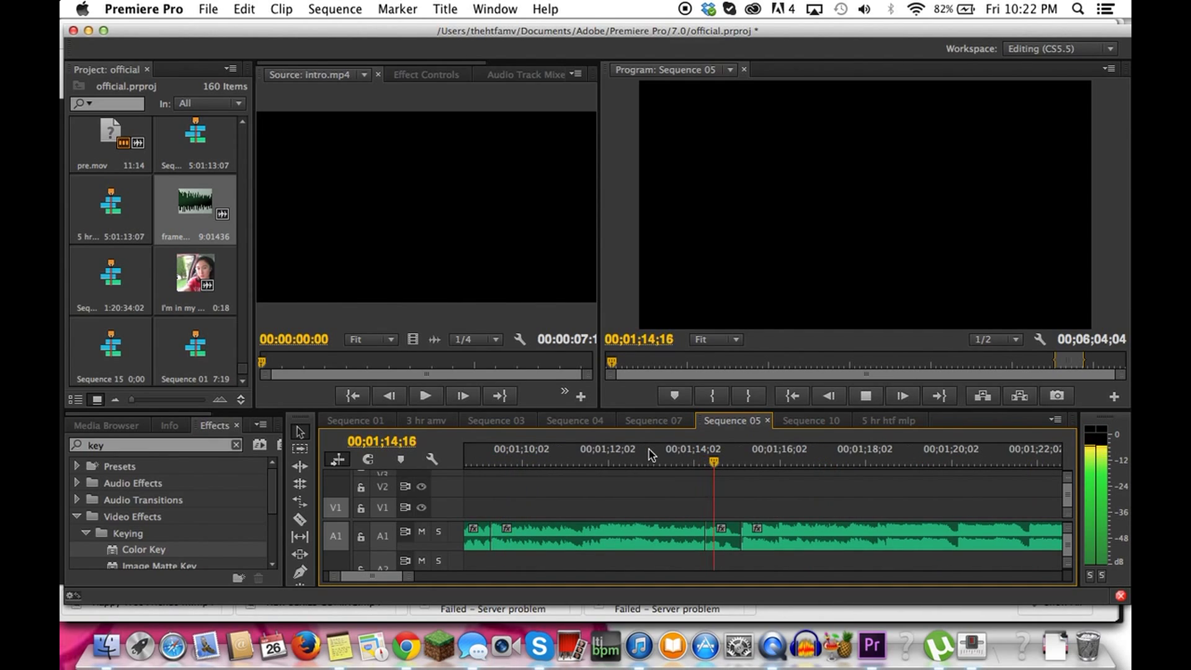
key("Down")
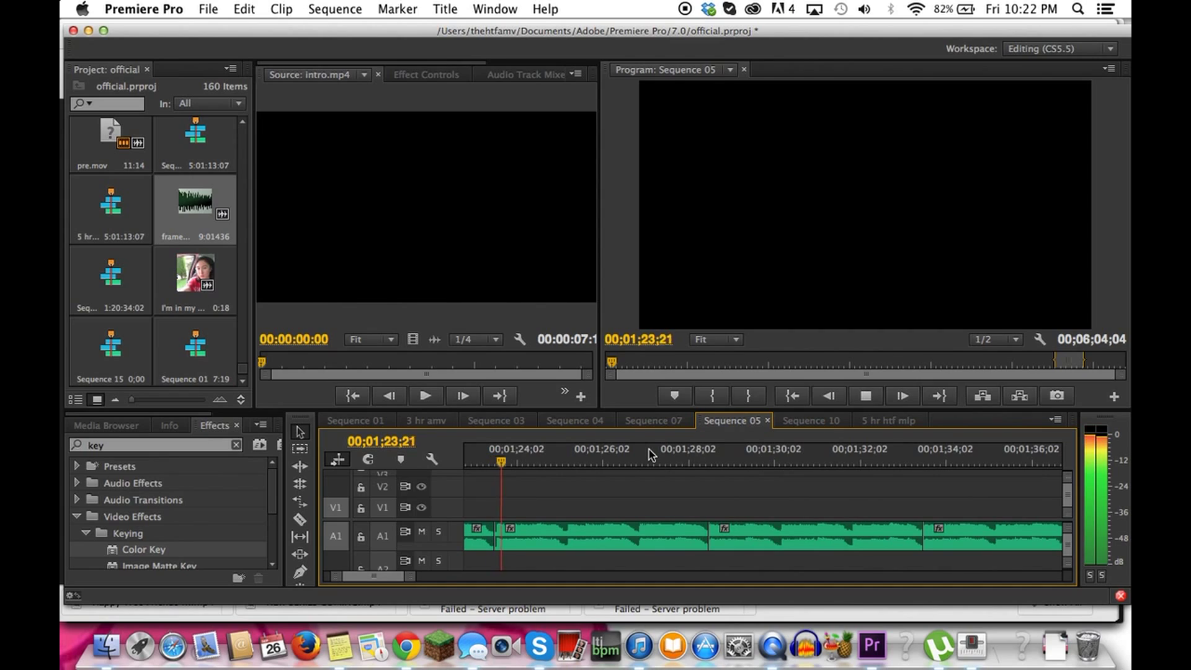
key("Down")
key("Down")
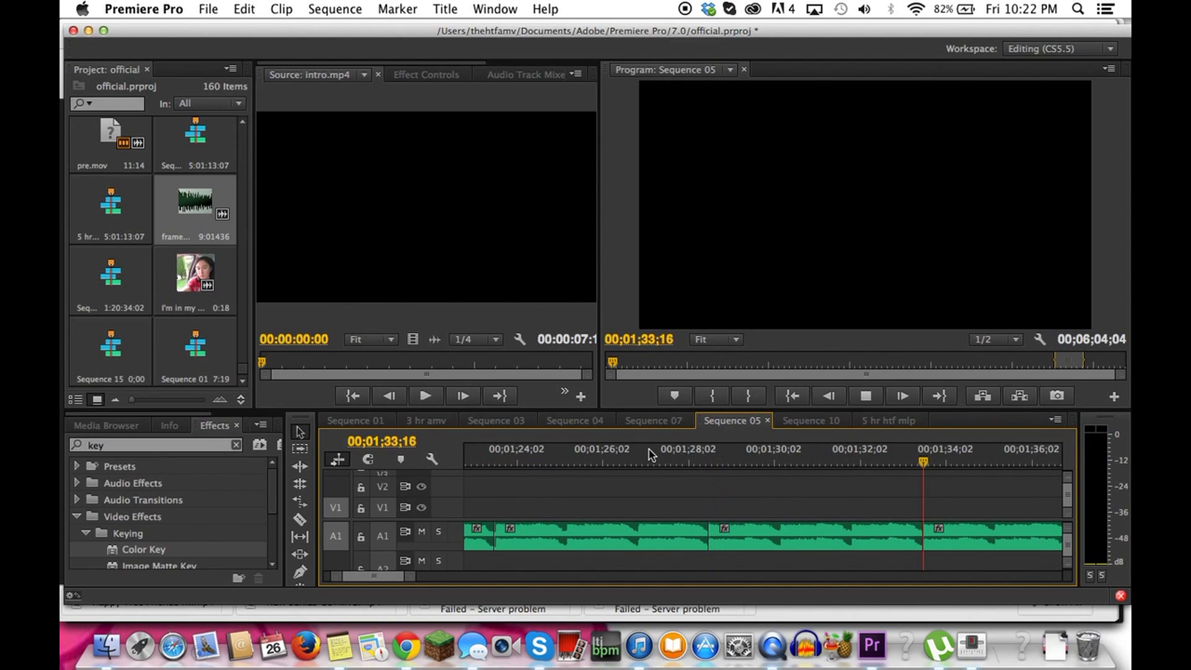
Continue playing the Sequence 05 cuts up to about 00;02;36;04 and raise the system volume
key("Down")
key("Down")
key("Down")
key("Down")
key("Down")
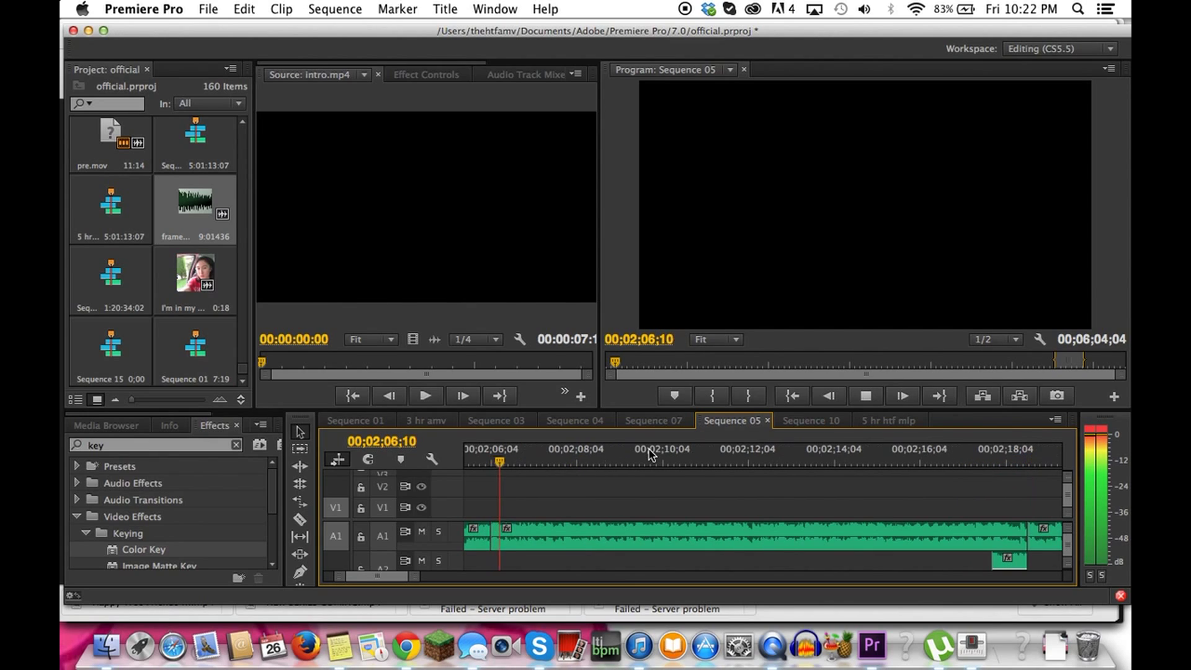
key("Down")
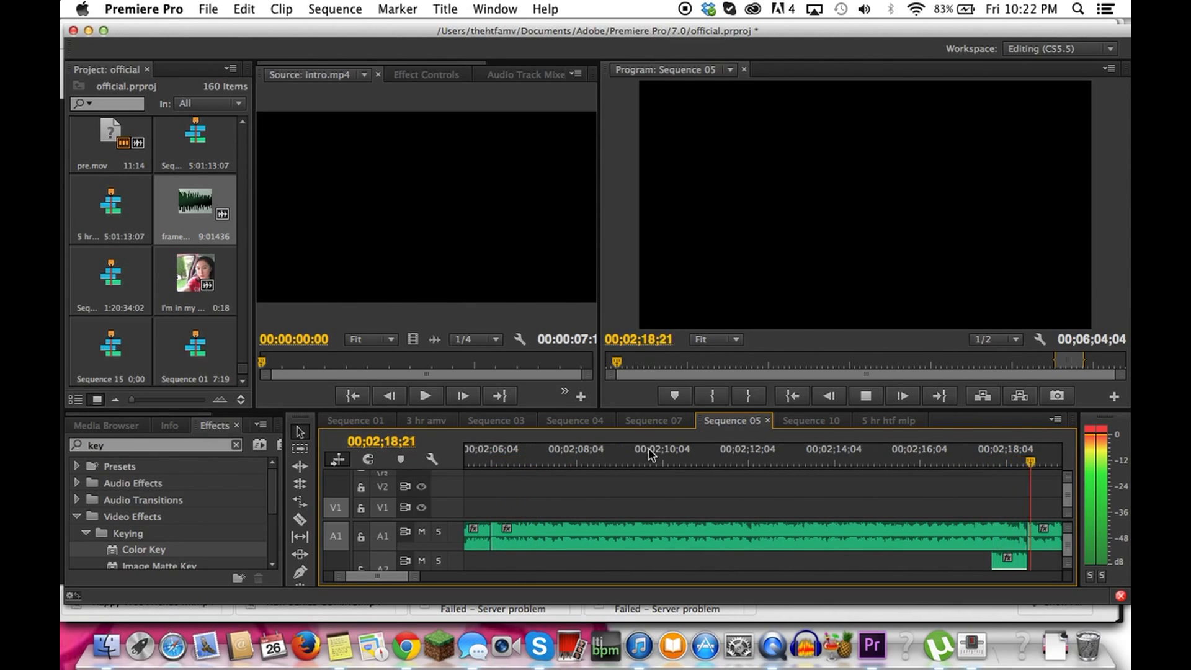
key("Down")
key("Down")
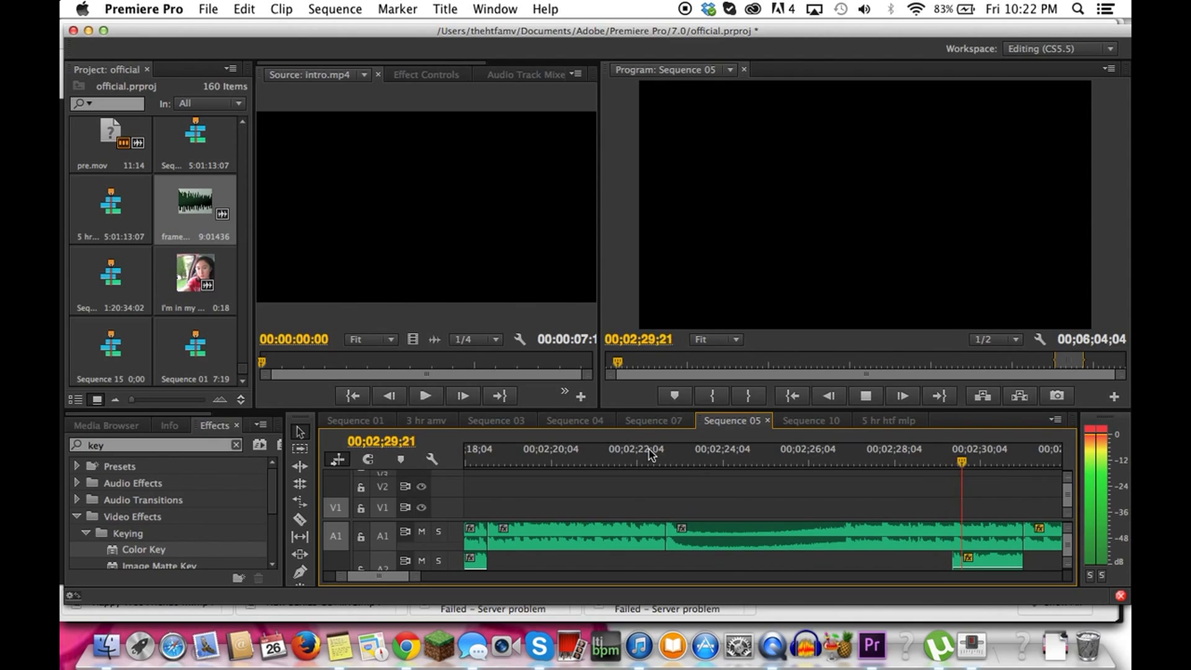
key("Down")
key("XF86AudioRaiseVolume")
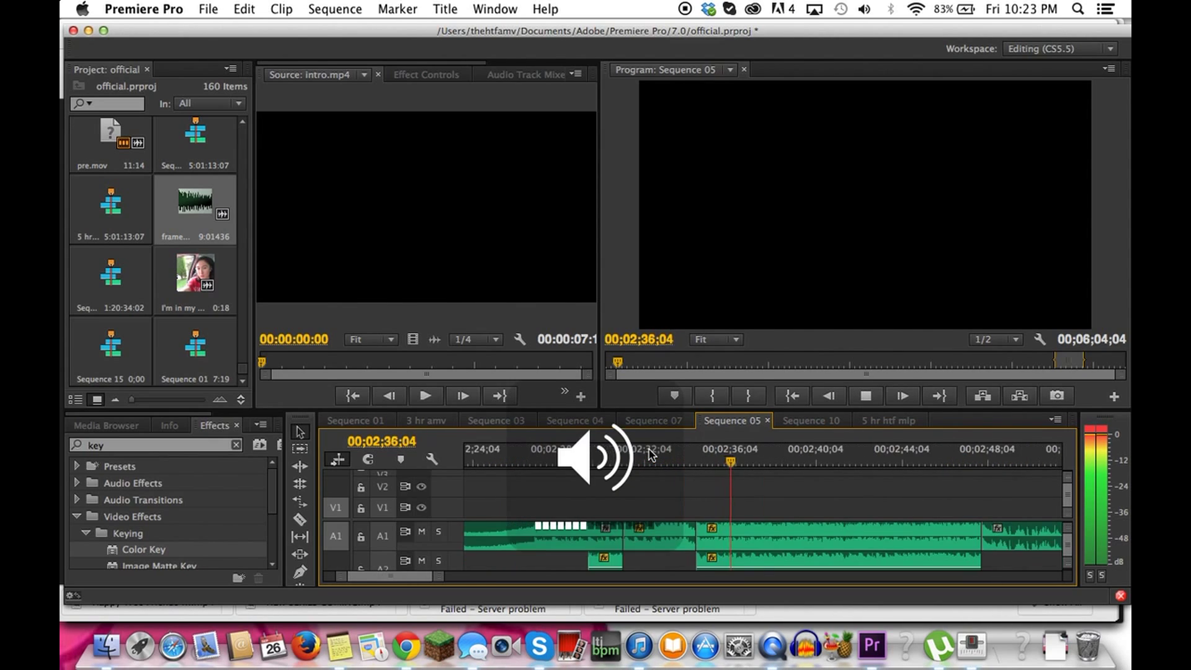
Play the Sequence 05 audio transition just before 00;02;48;04, starting from about 00;02;45;20
key("minus")
left_click(859, 456)
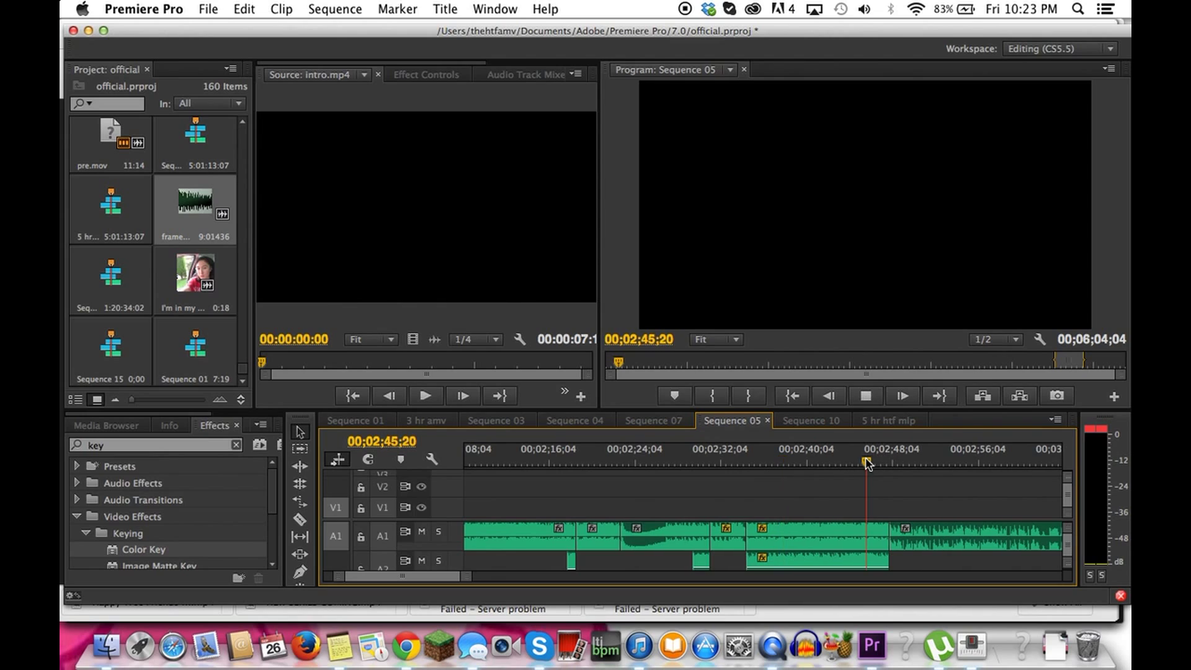
key("equal")
key("equal")
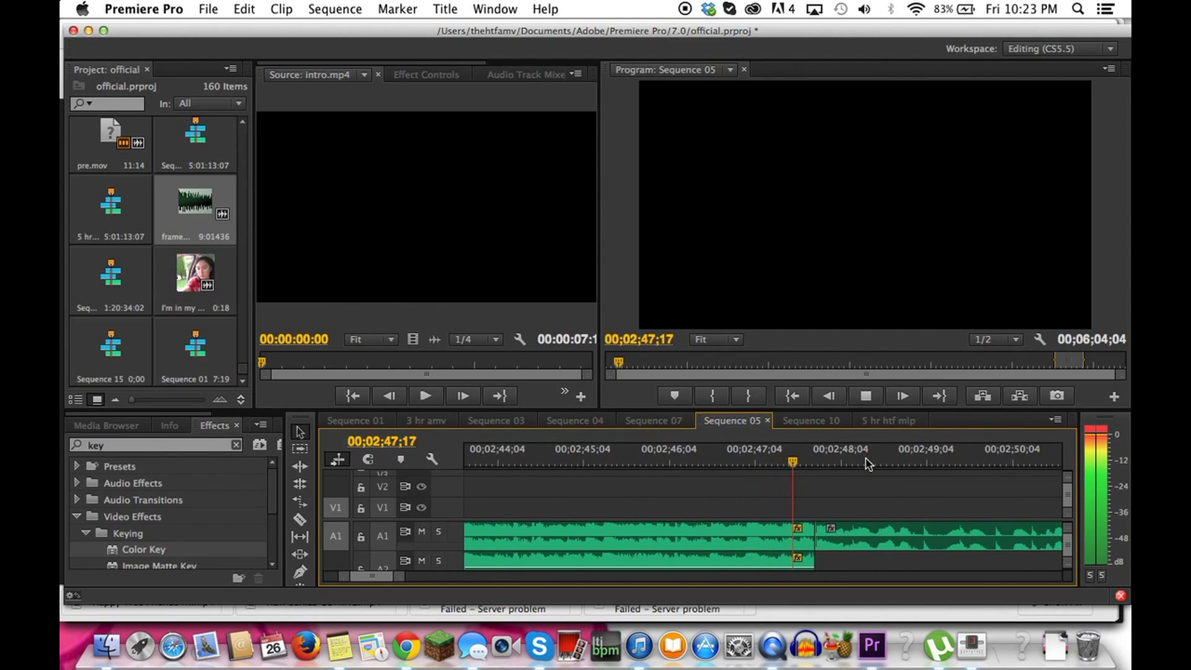
Play short parts of the Sequence 05 audio at successive edit points between about 00;03;22;07 and 00;04;11;18
key("Down")
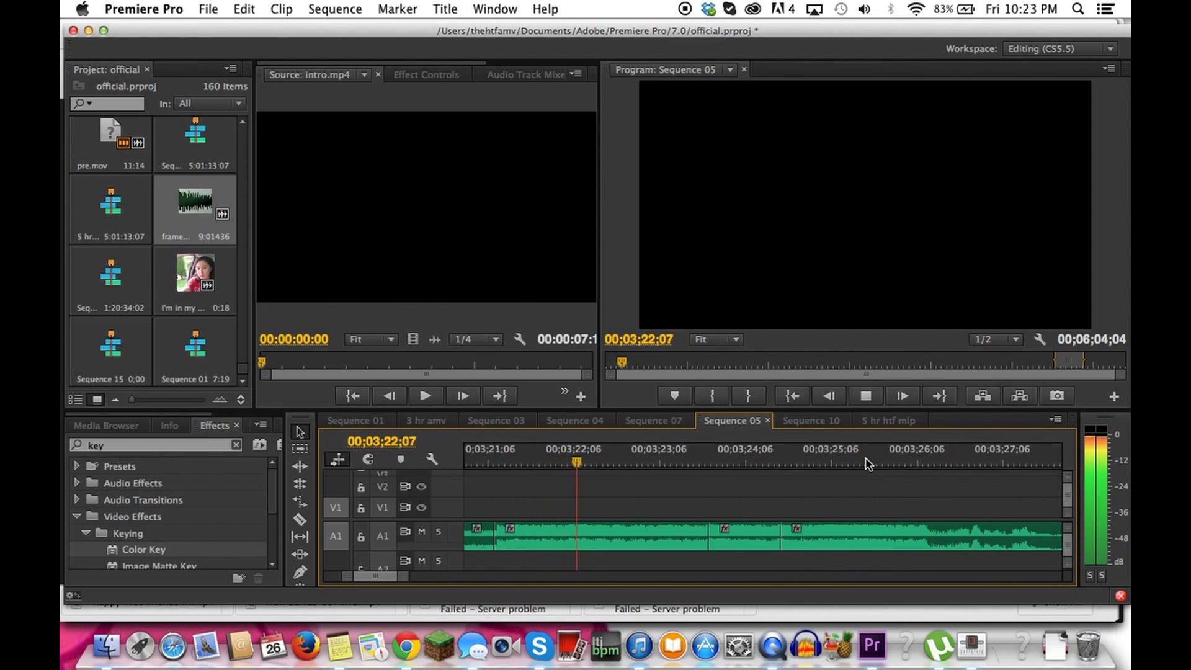
key("Down")
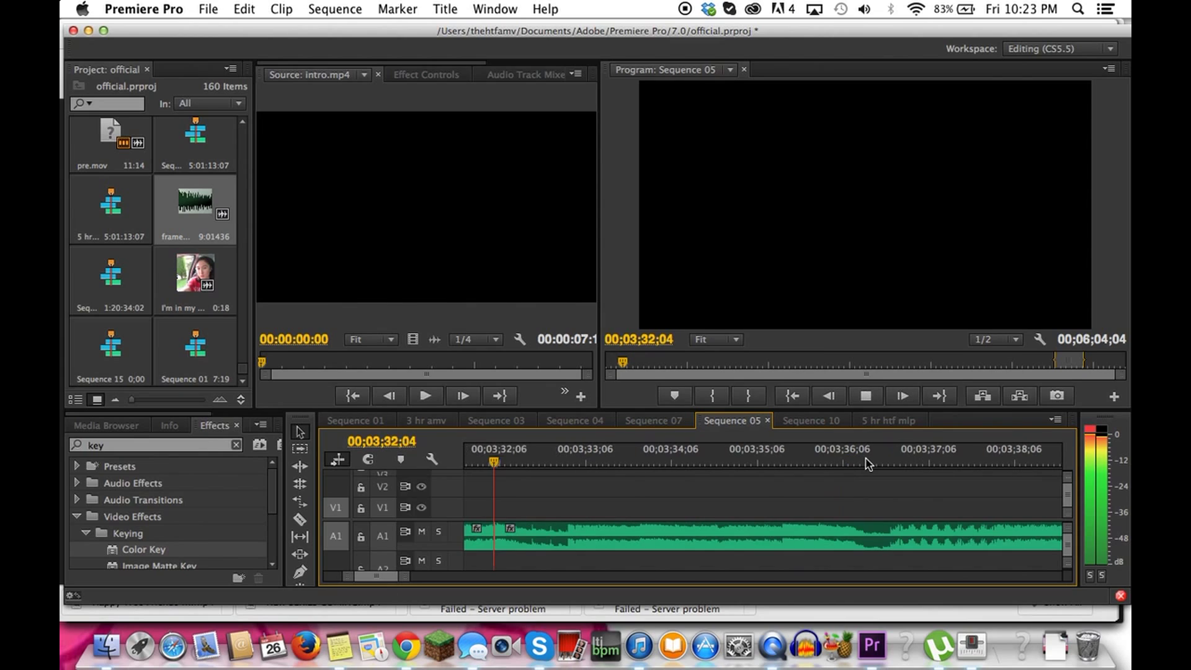
key("Down")
key("Down")
key("Down")
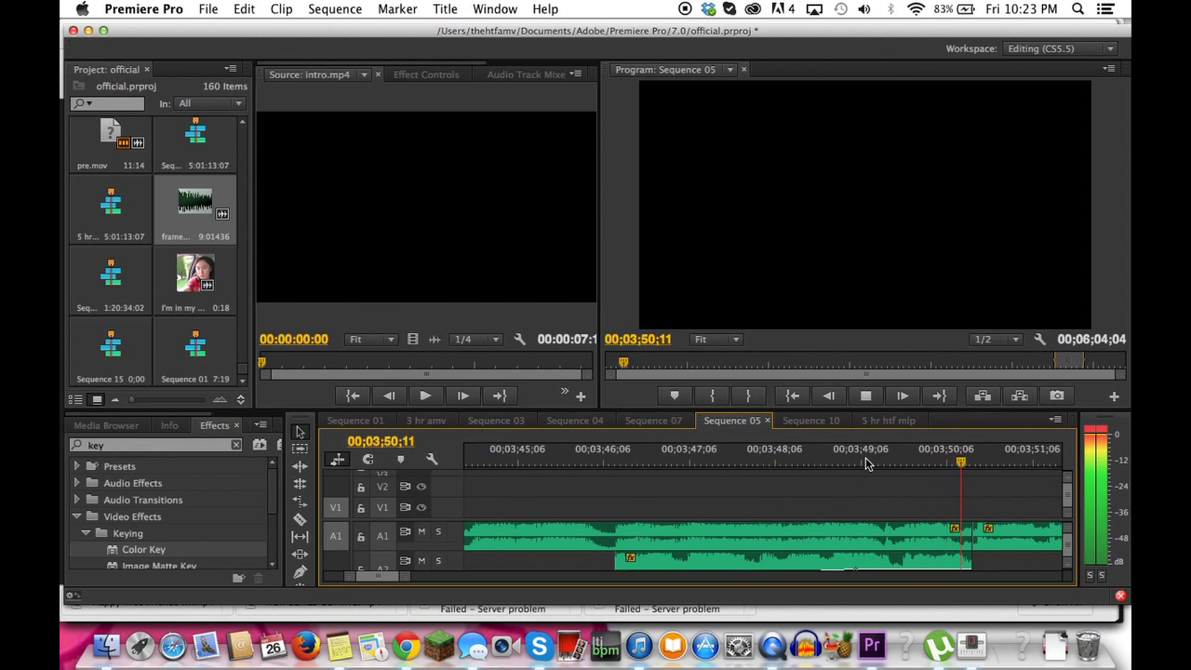
key("Down")
key("Down")
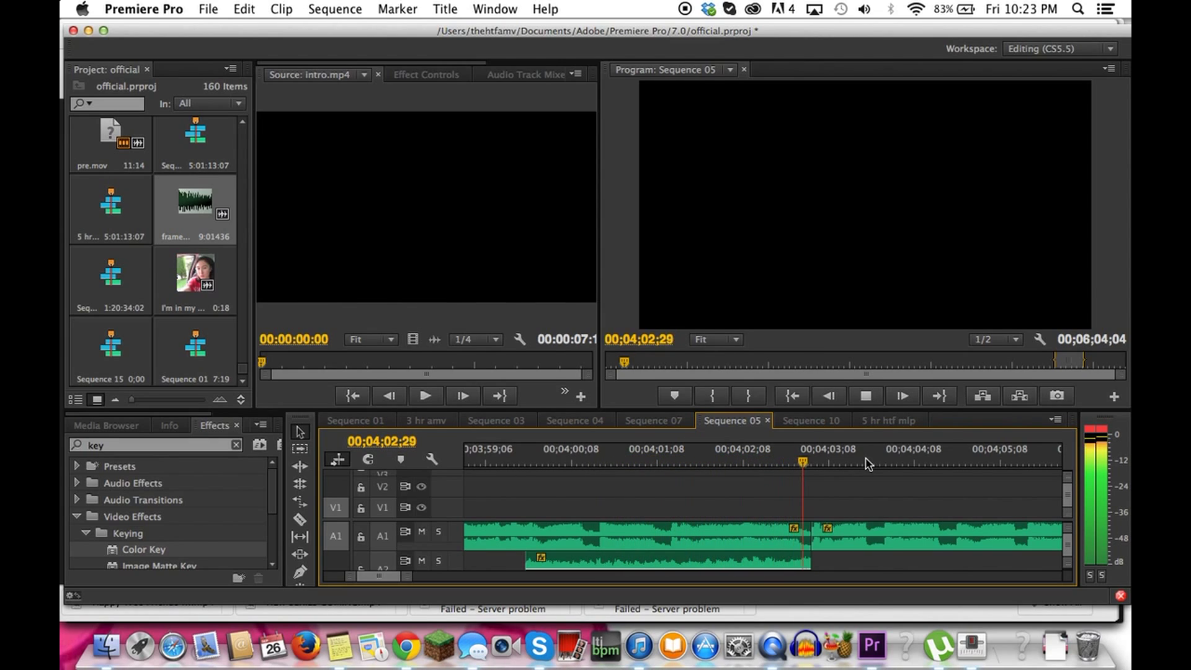
key("Down")
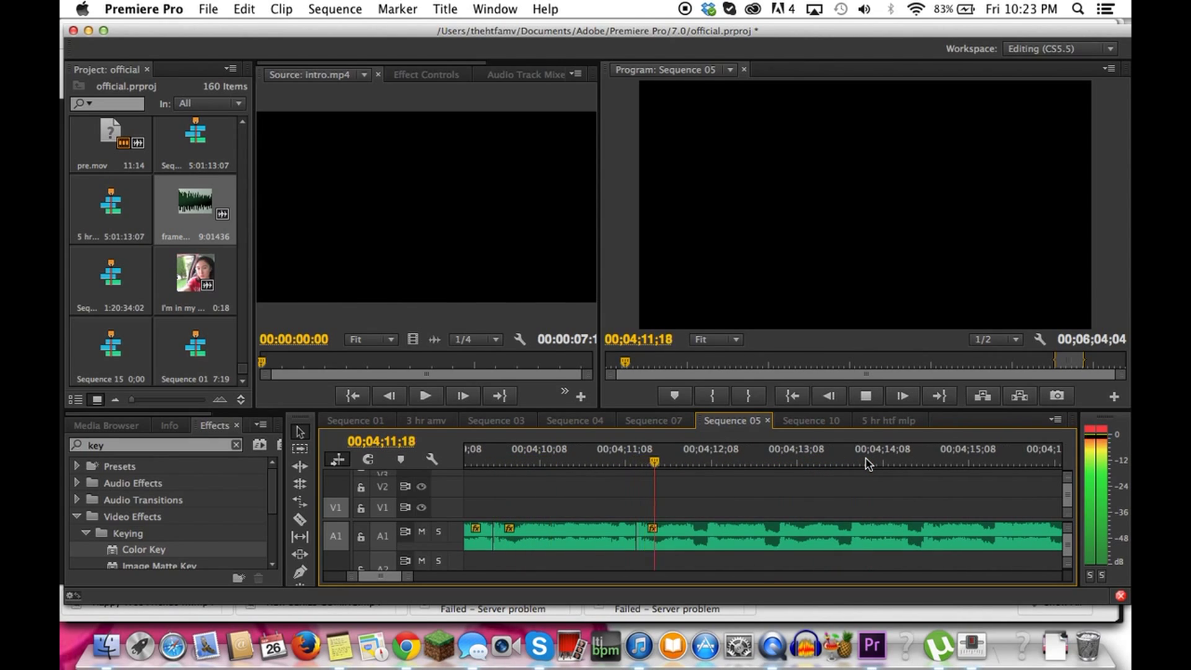
Skip on through the Sequence 05 edit points, playing the audio at about 00;04;38;20, 00;04;57;10 and 00;05;14;17
key("Down")
key("Down")
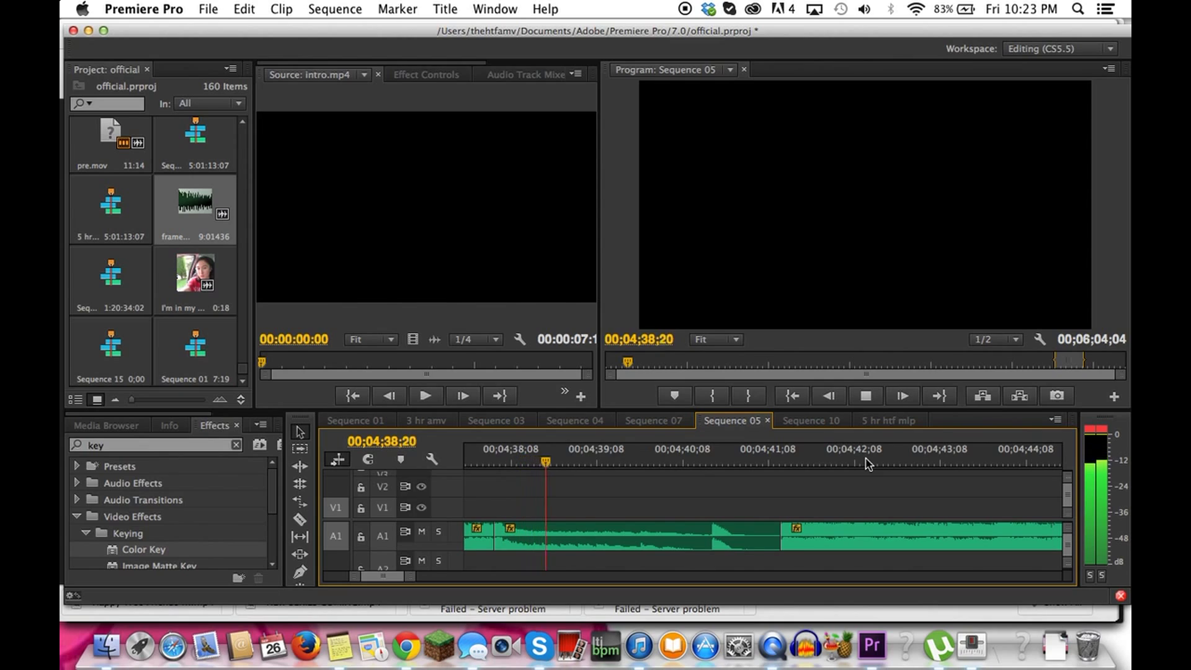
key("Down")
key("Down")
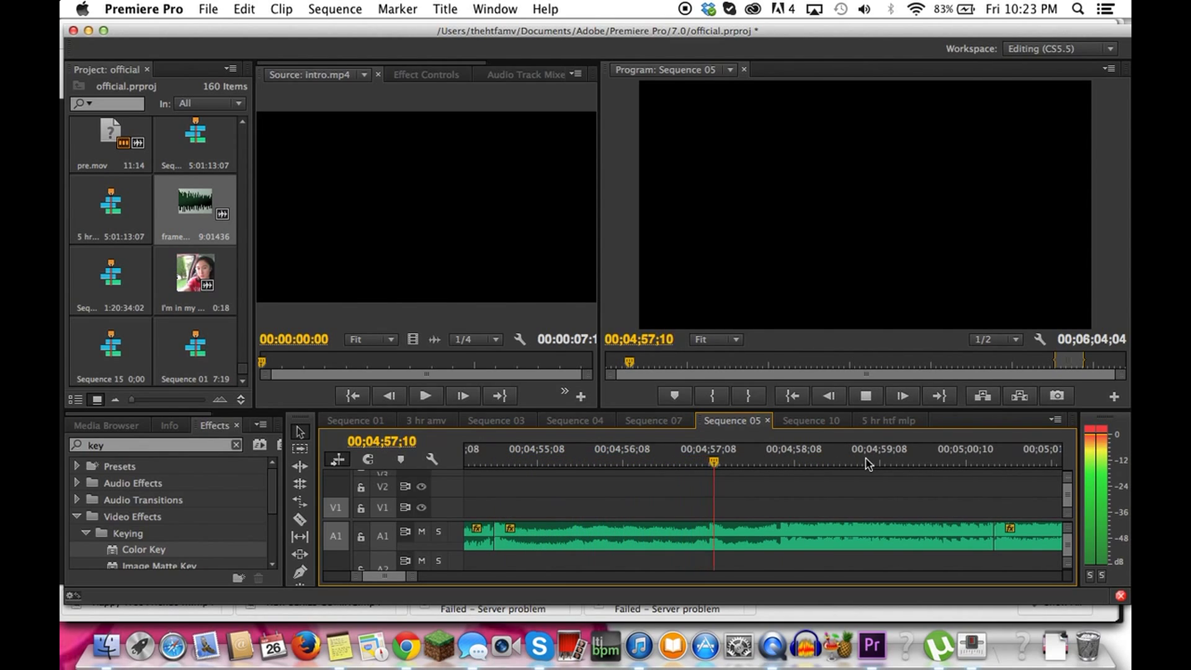
key("Down")
key("Down")
key("Down")
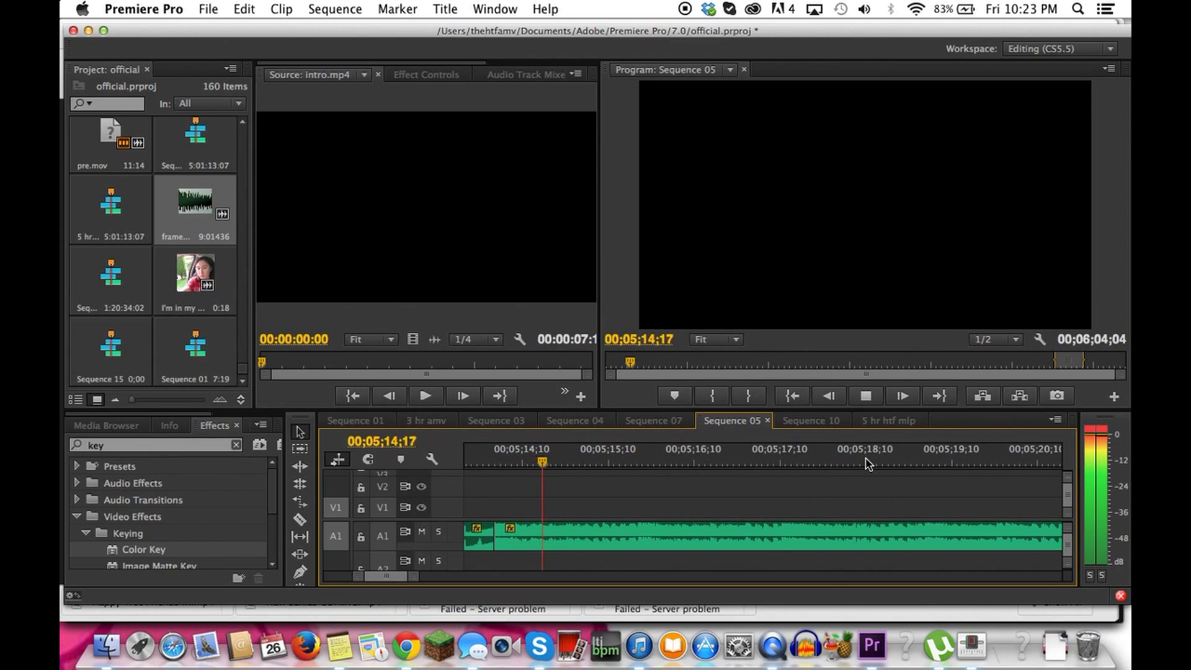
Play the Sequence 05 clip transitions from about 00;05;46;17 to the overlapping clips near 00;06;48;16
key("Down")
key("Down")
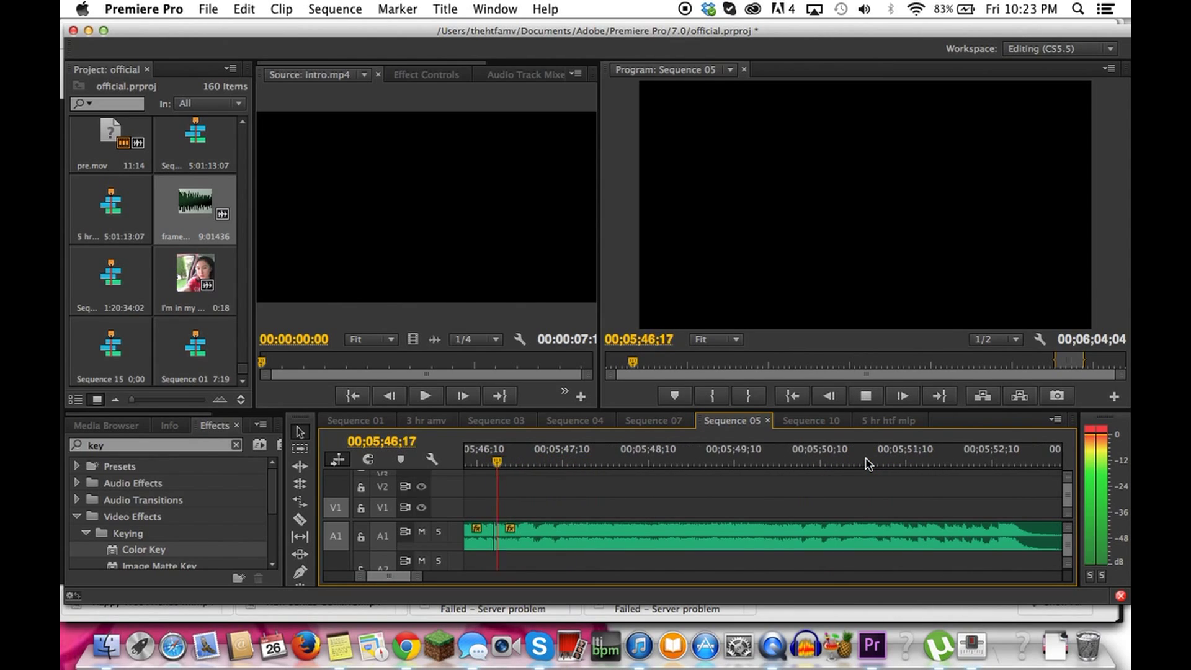
key("Down")
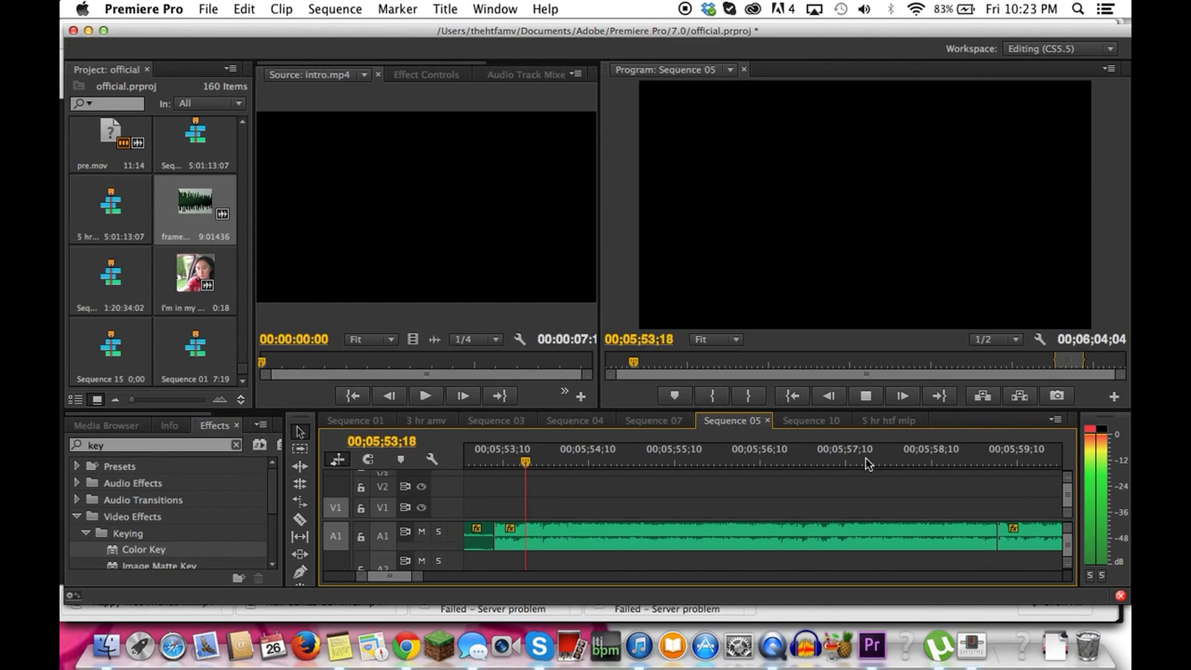
key("Down")
key("Down")
key("Down")
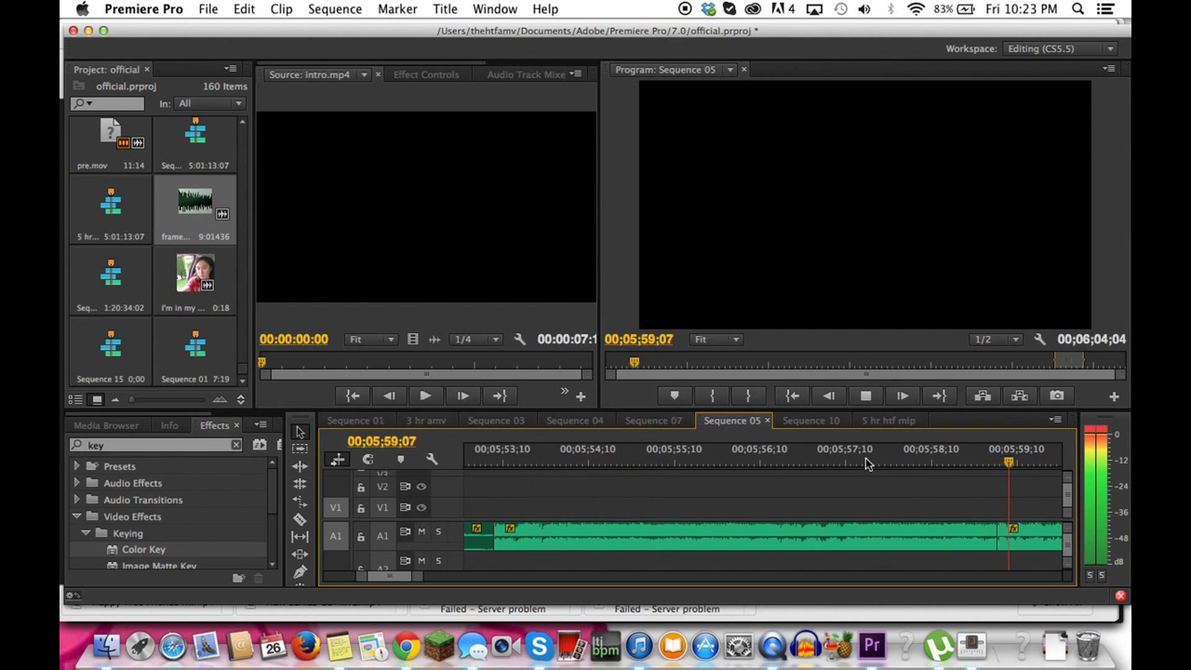
key("Down")
key("Down")
key("Down")
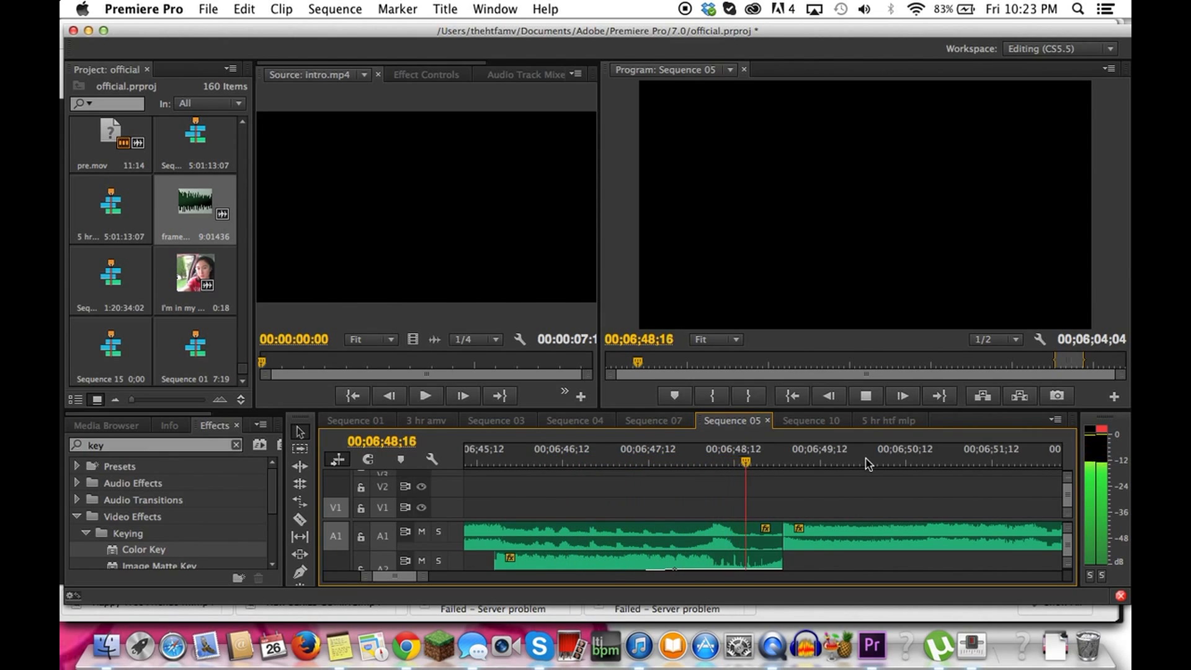
Play the Sequence 05 cuts and overlapping clips between about 00;07;00;21 and 00;07;19;20
key("Down")
key("Down")
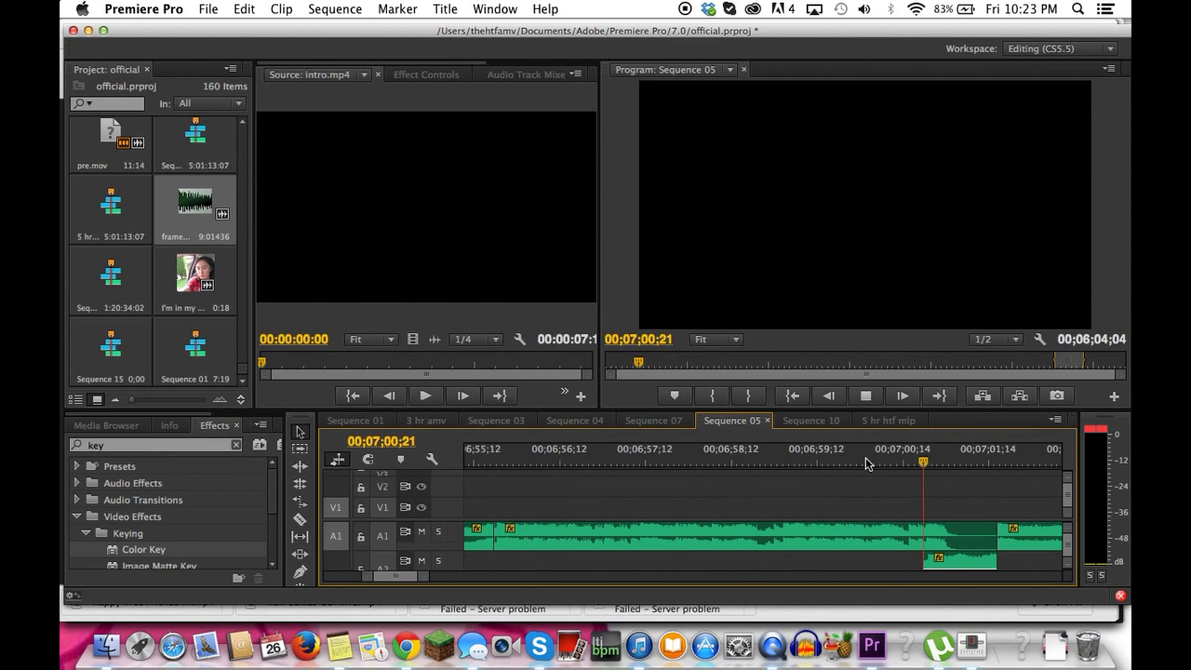
key("Down")
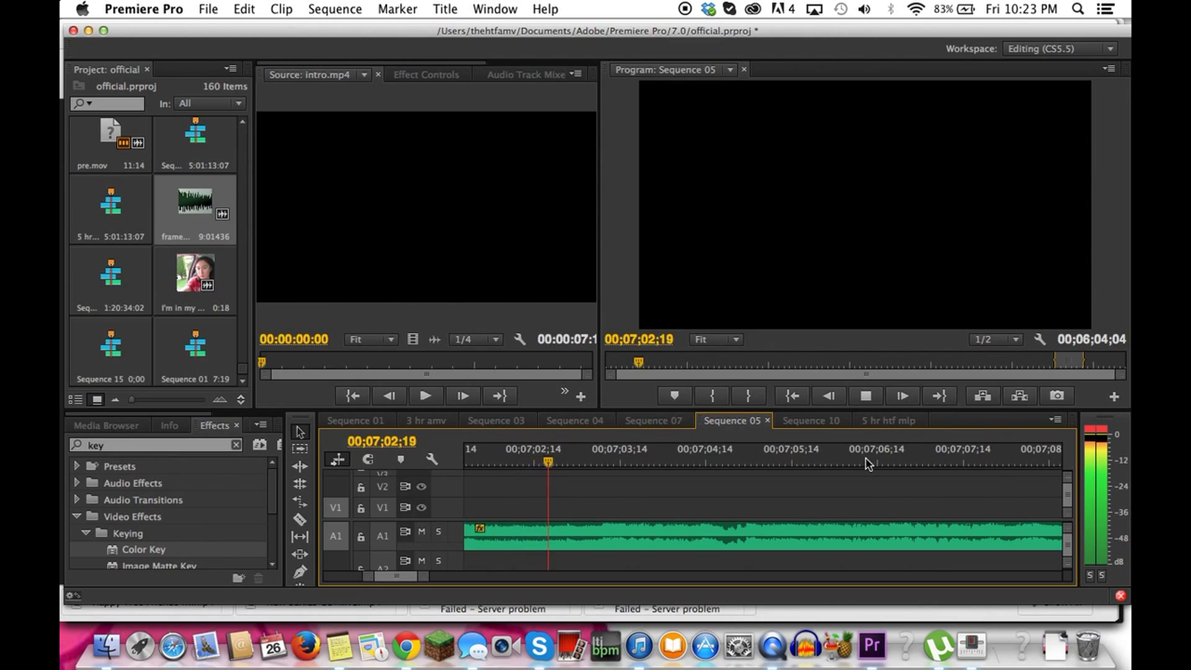
key("Down")
key("Down")
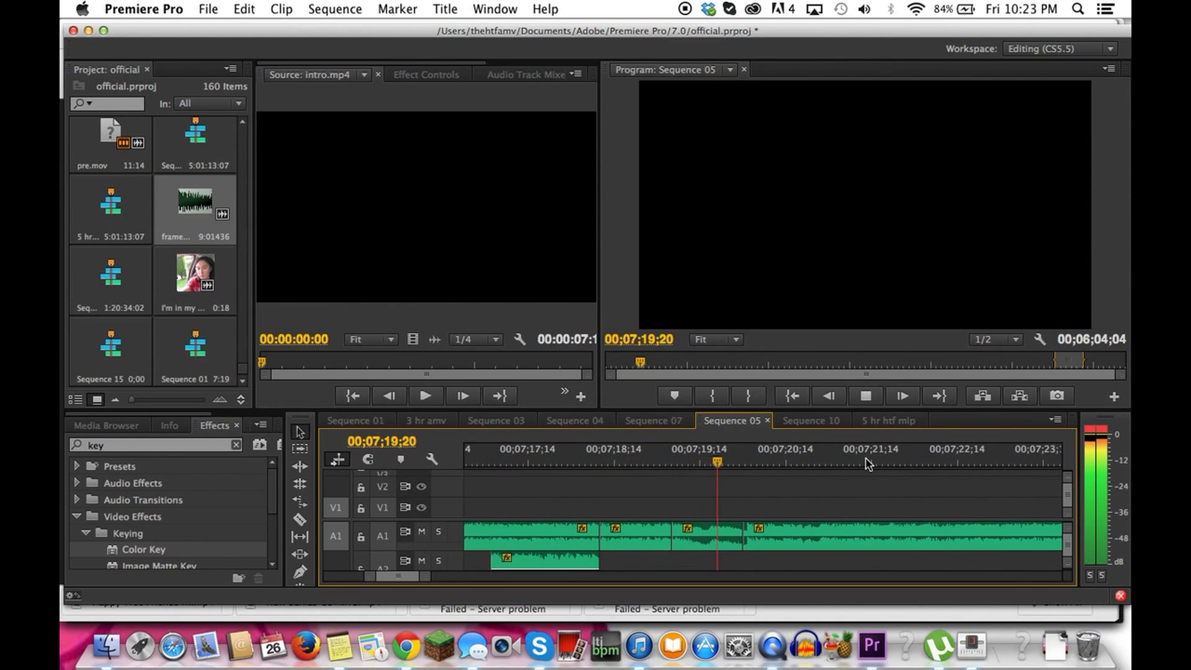
Play the Sequence 05 audio at each following edit point from about 00;07;25;29 to 00;08;12;17
key("Down")
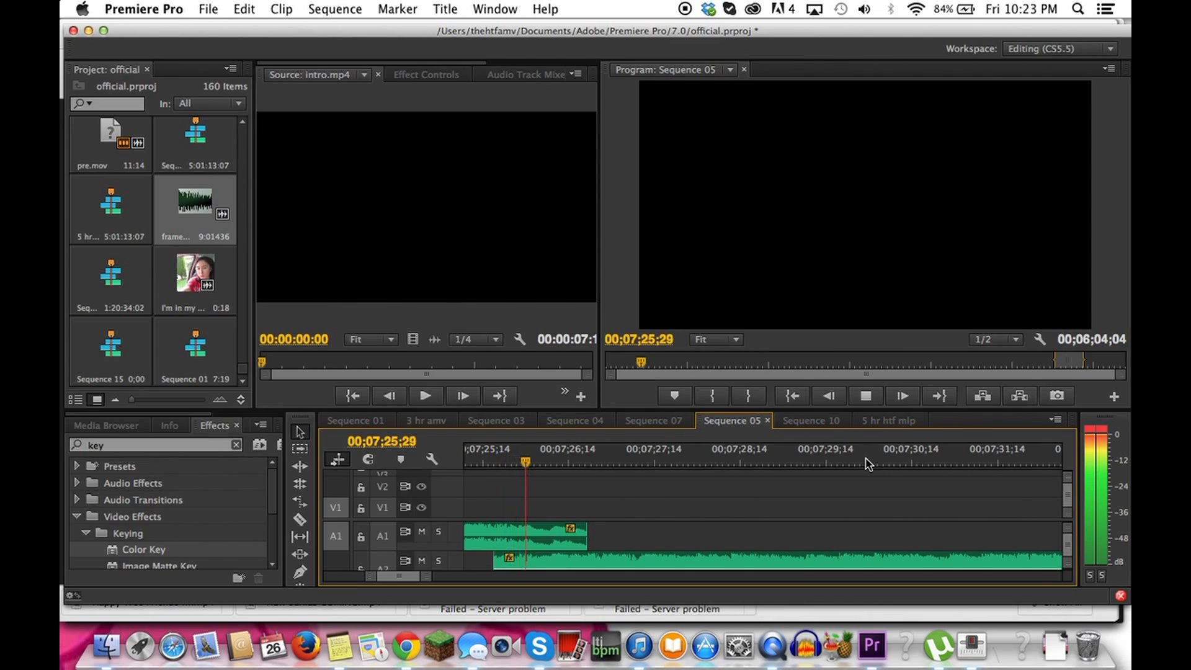
key("Down")
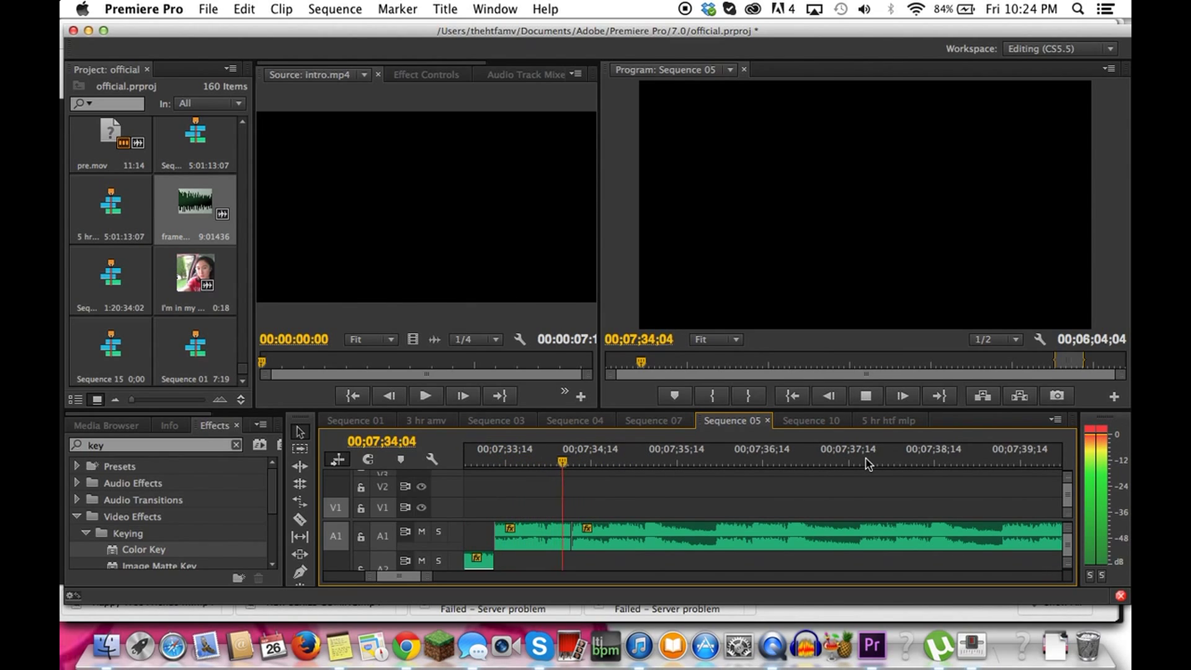
key("Down")
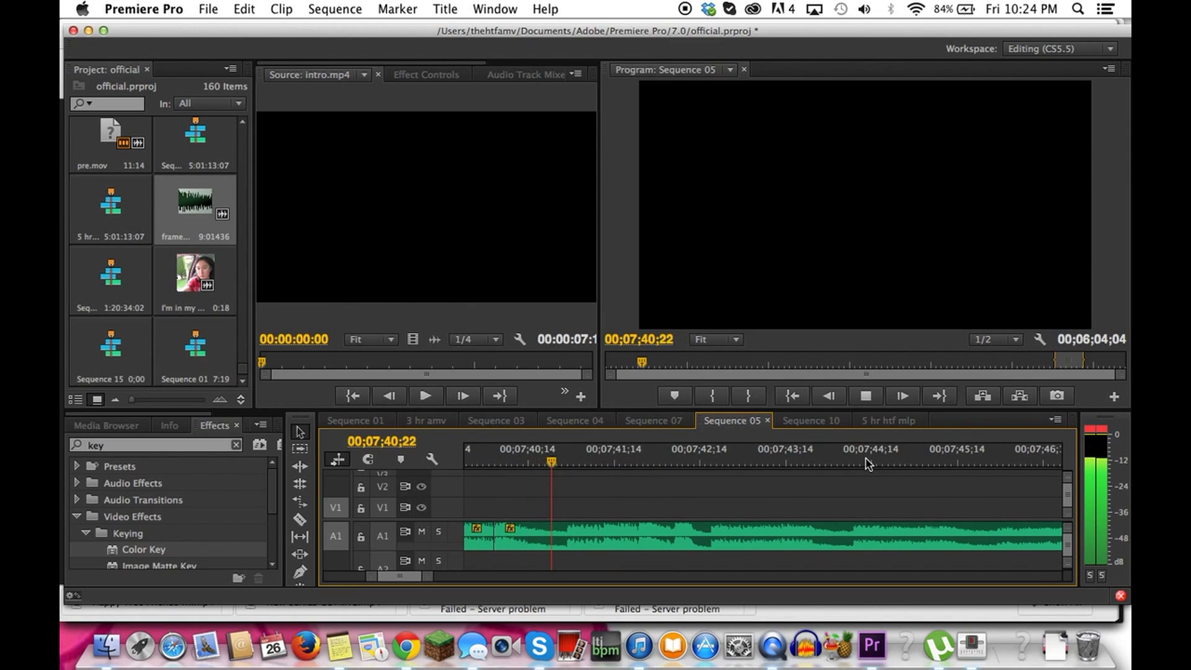
key("Down")
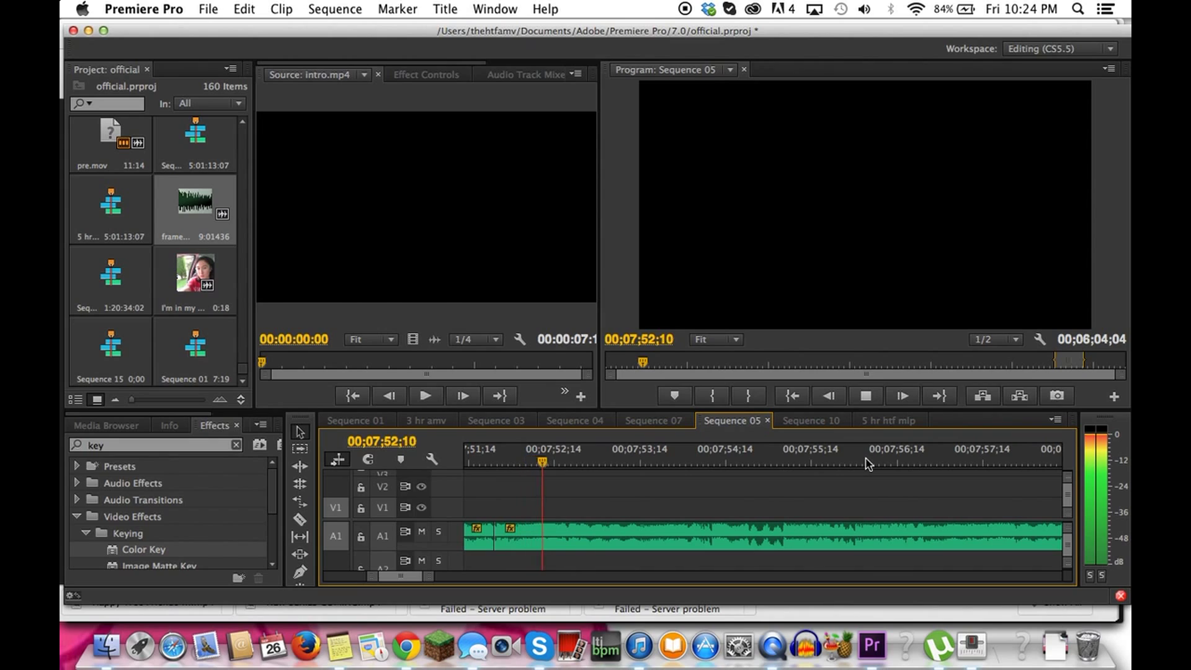
key("Down")
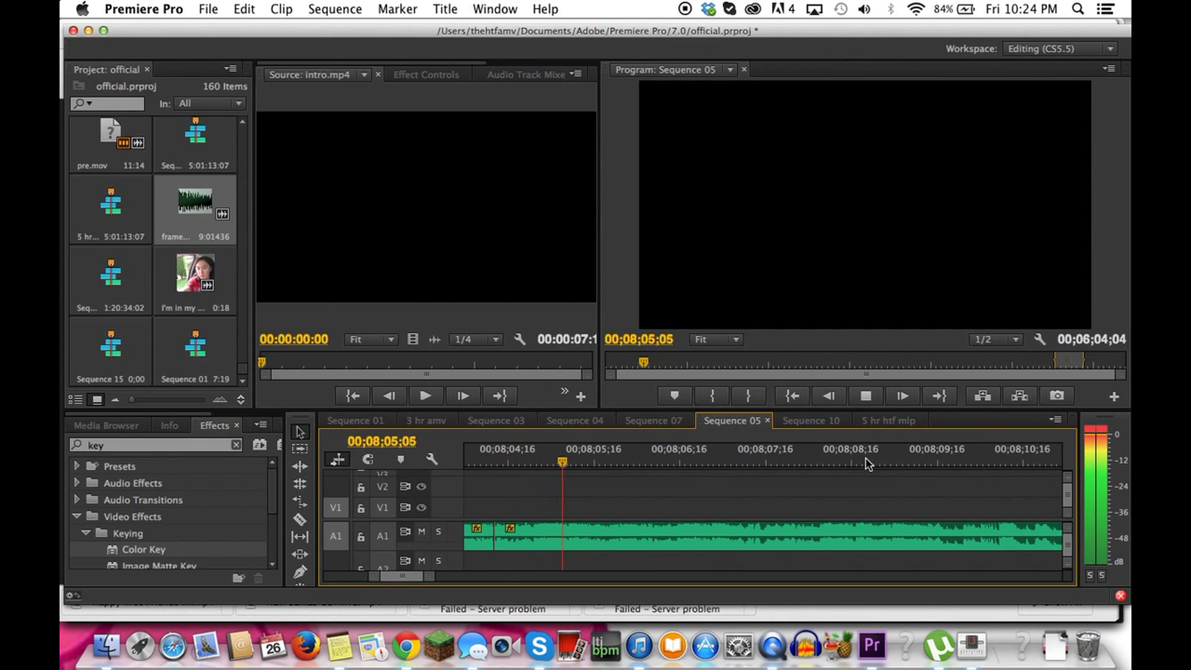
key("Down")
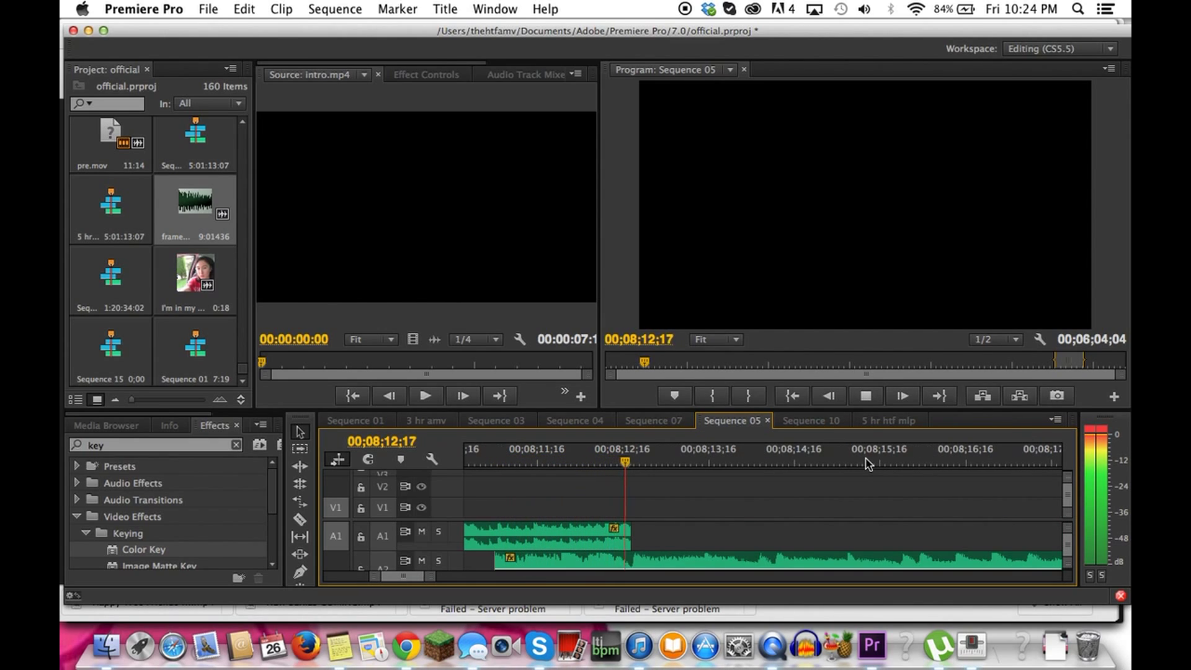
Pause playback and examine the A2 clip's start at 00;08;11;01 in Sequence 05 frame by frame
key("space")
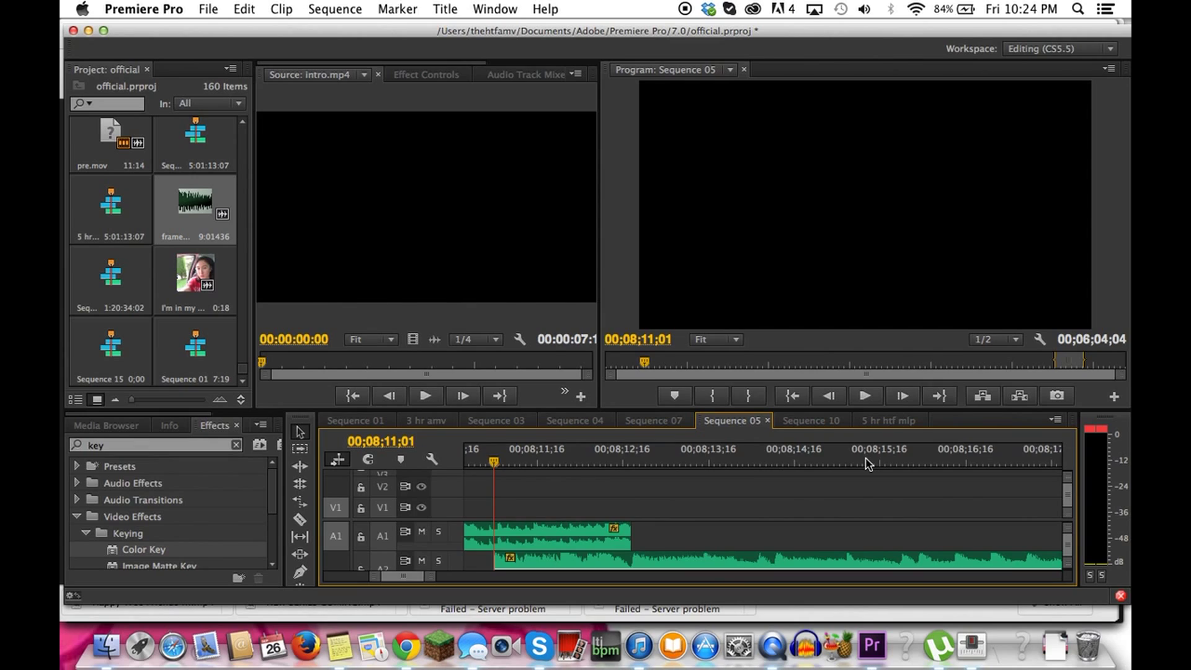
key("=")
key("Left")
key("Right")
key("Right")
key("Left")
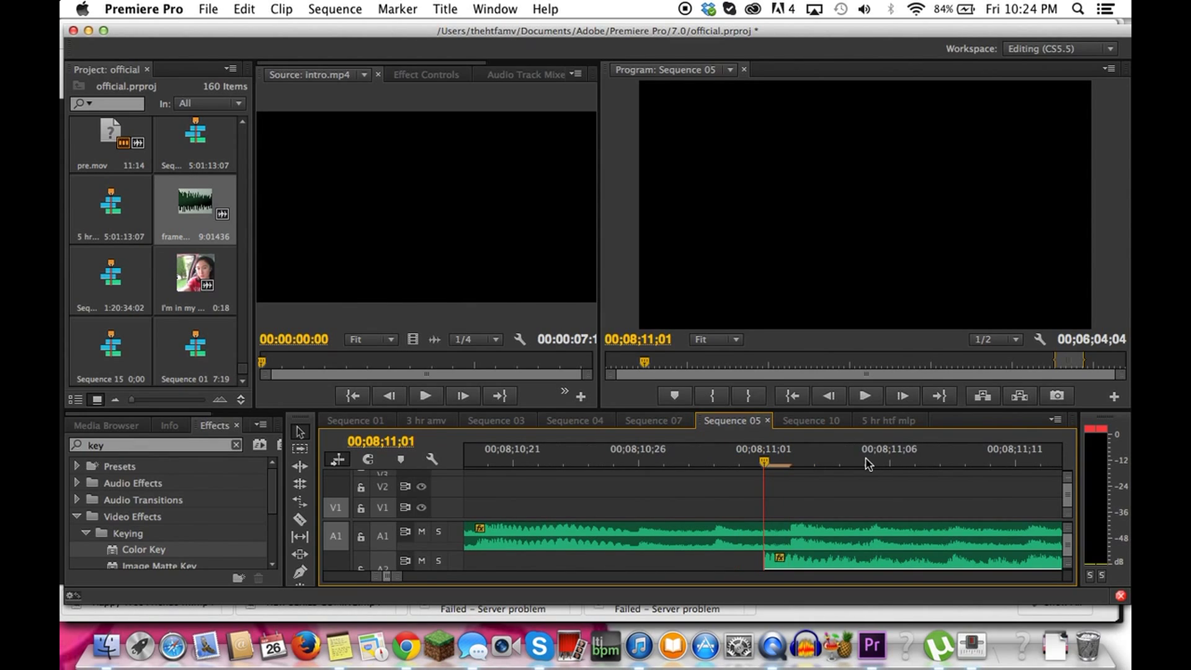
Play the Sequence 05 audio at about 00;19;47;05 and the overlapping clips near 00;22;31;28
key("space")
key("minus")
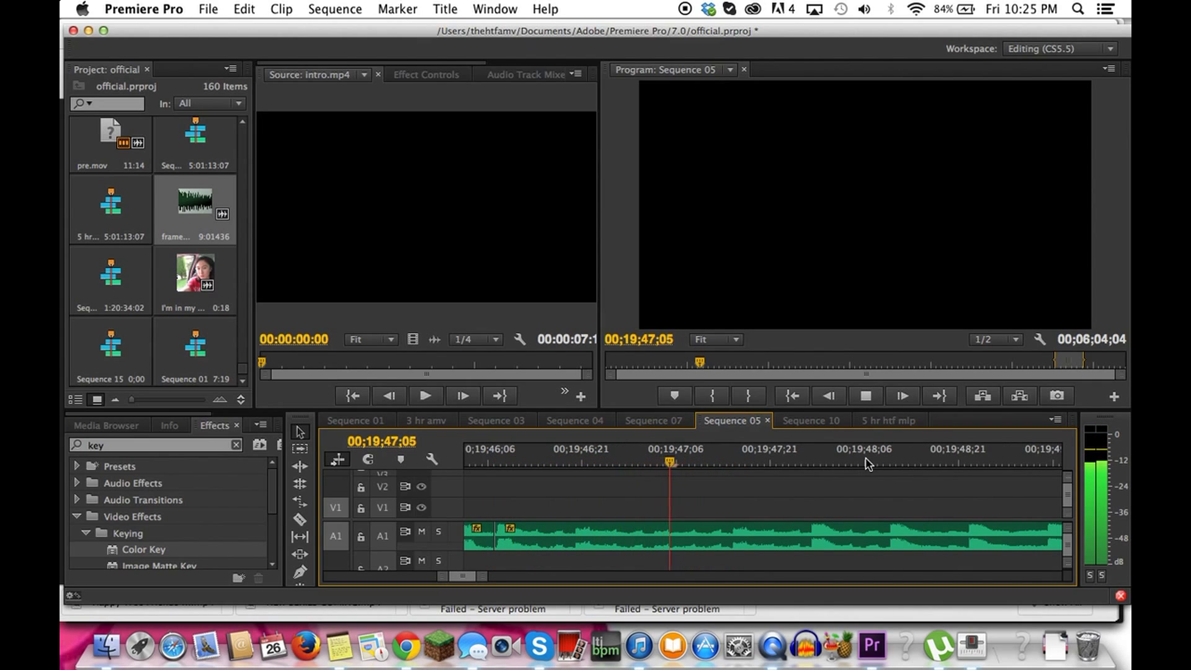
key("space")
key("space")
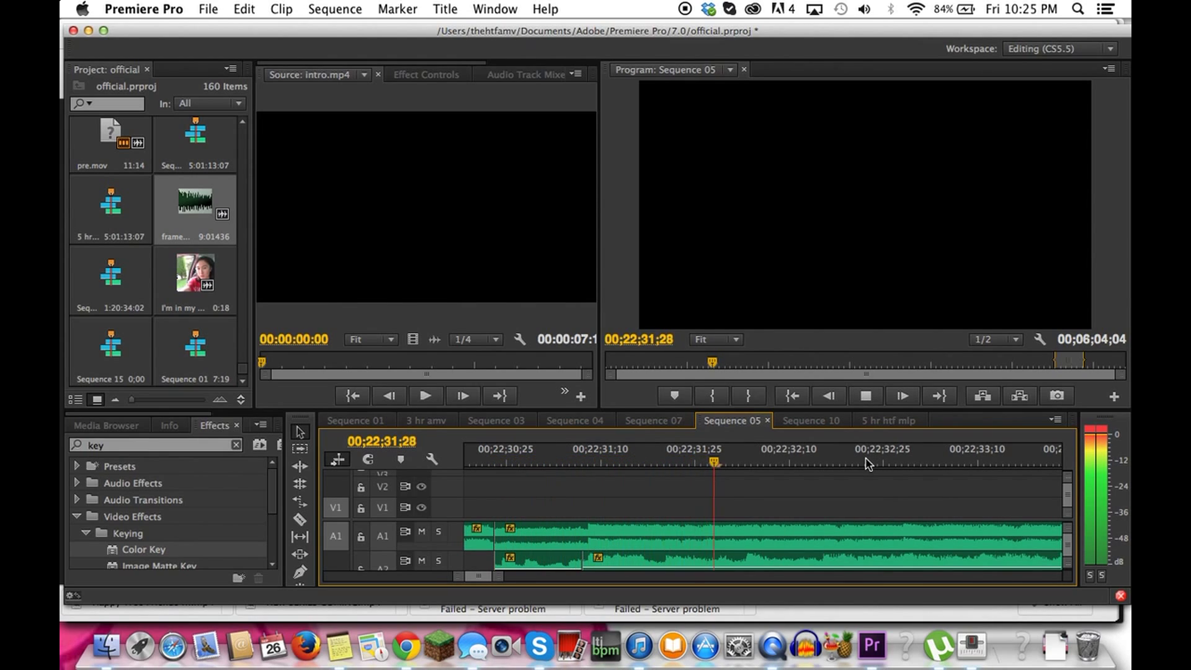
key("minus")
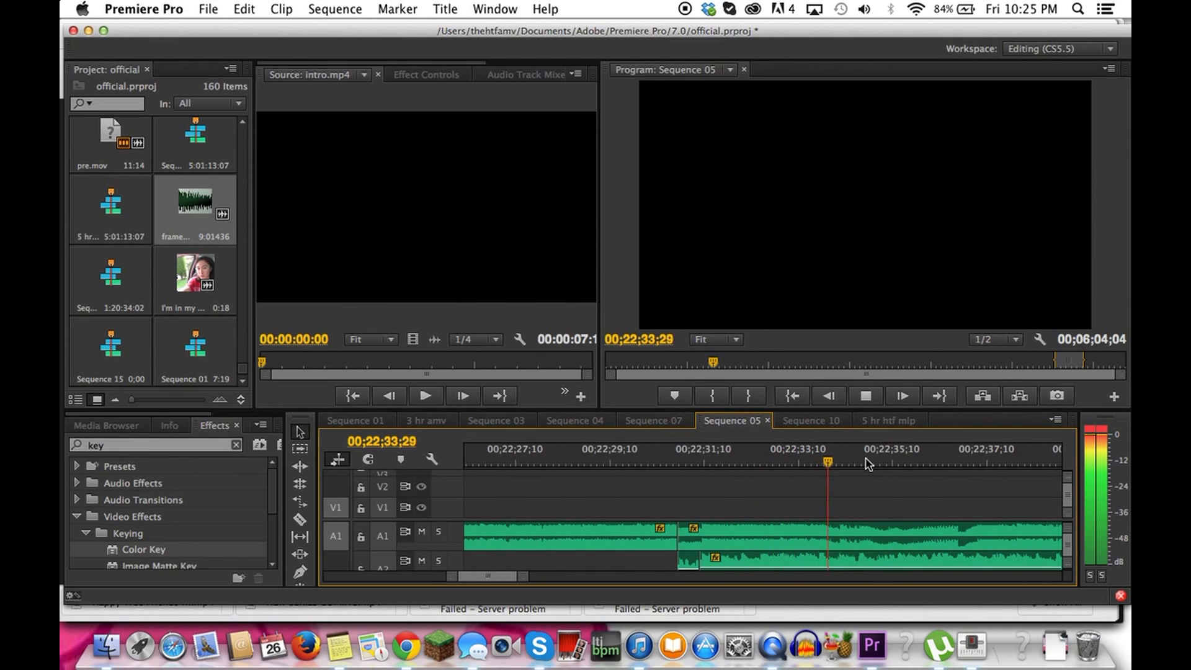